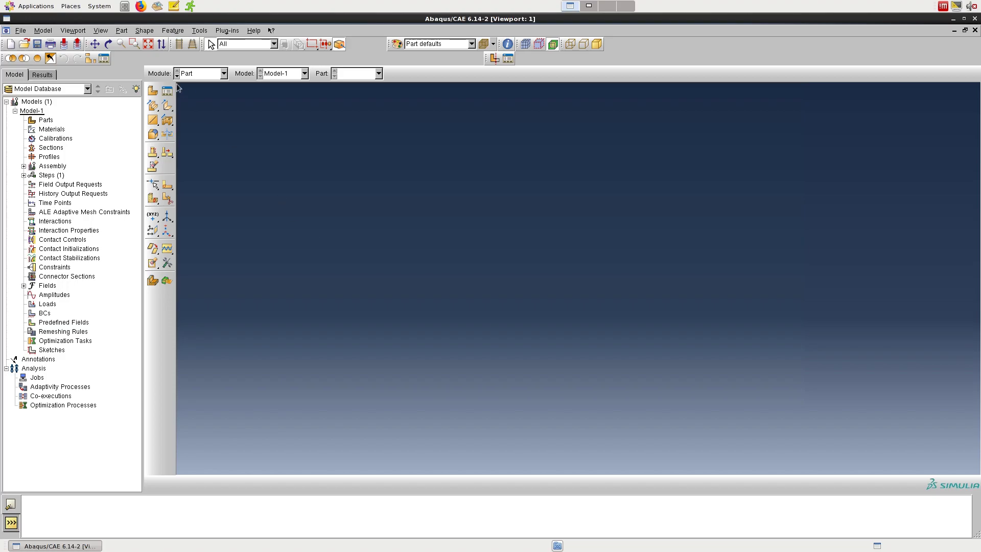
# - Create a new 3D deformable part named CompositePipe with a shell extrusion base feature
pyautogui.click(154, 91)
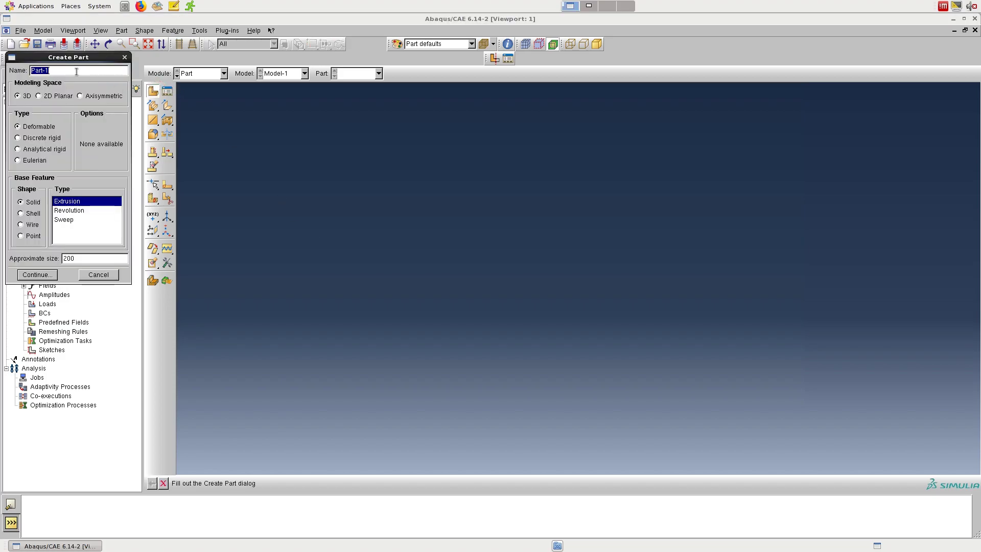
pyautogui.write('CompositePipe')
pyautogui.click(32, 214)
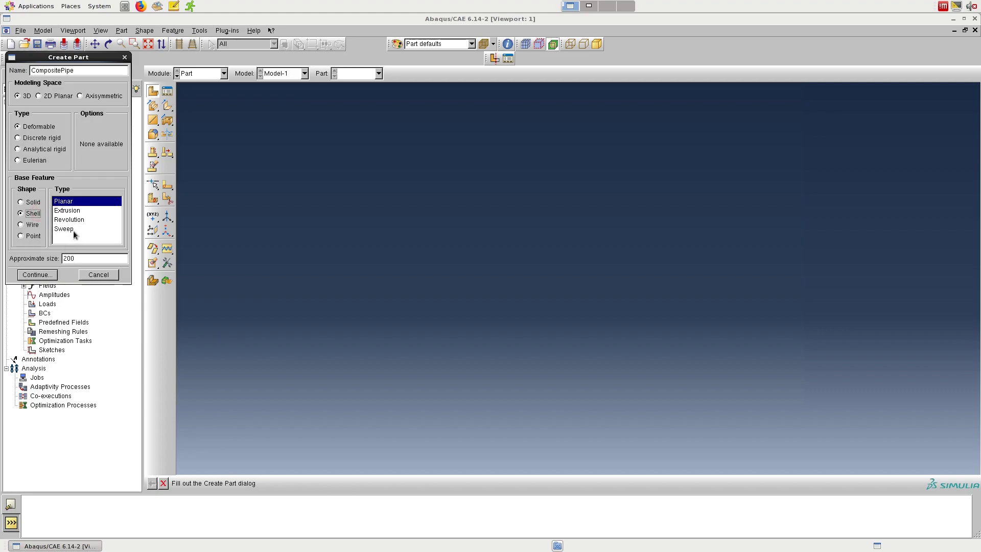
pyautogui.click(76, 215)
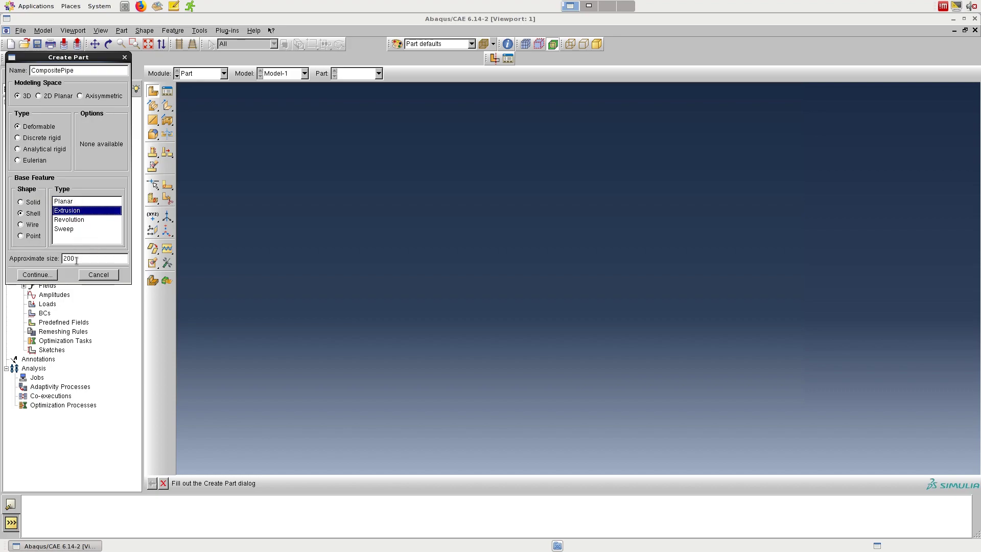
# - Sketch a circle centred at 0,0 passing through 0,15 (radius 15)
pyautogui.click(47, 274)
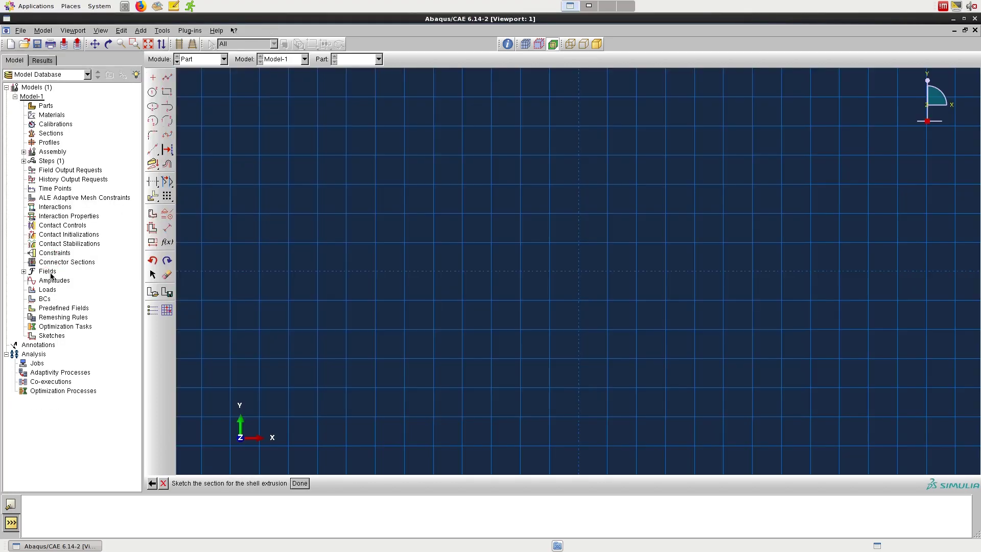
pyautogui.click(153, 93)
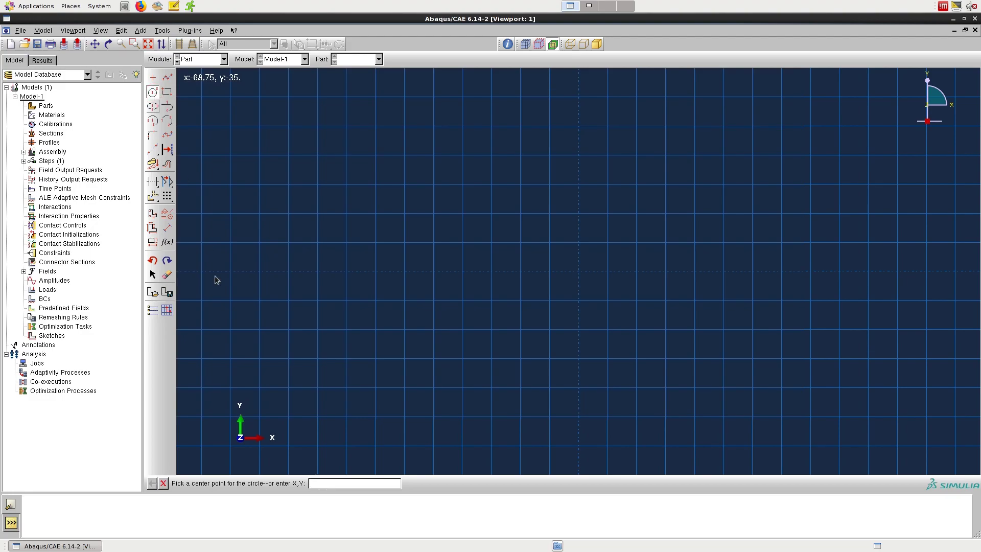
pyautogui.write('0,0')
pyautogui.press('Return')
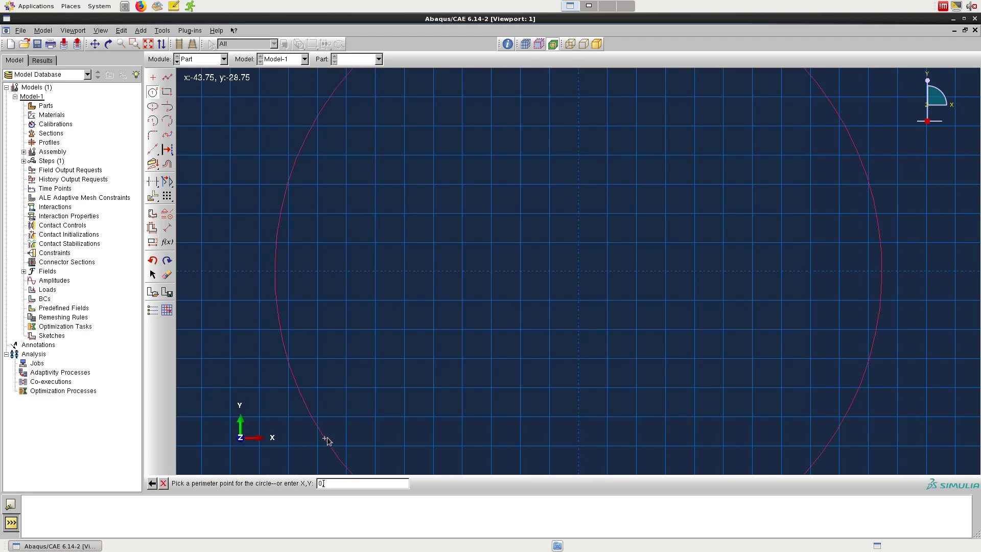
pyautogui.write(',15')
pyautogui.press('Return')
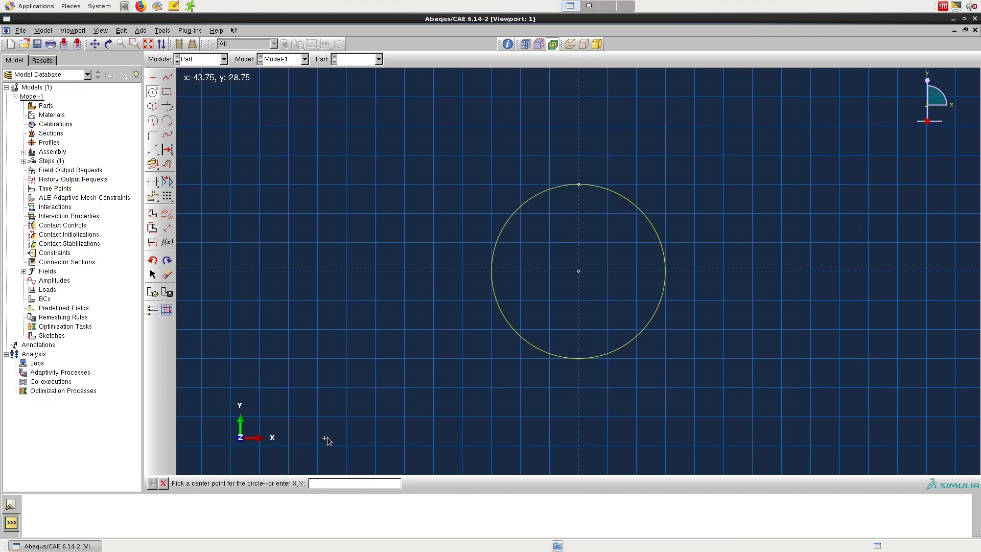
pyautogui.click(162, 484)
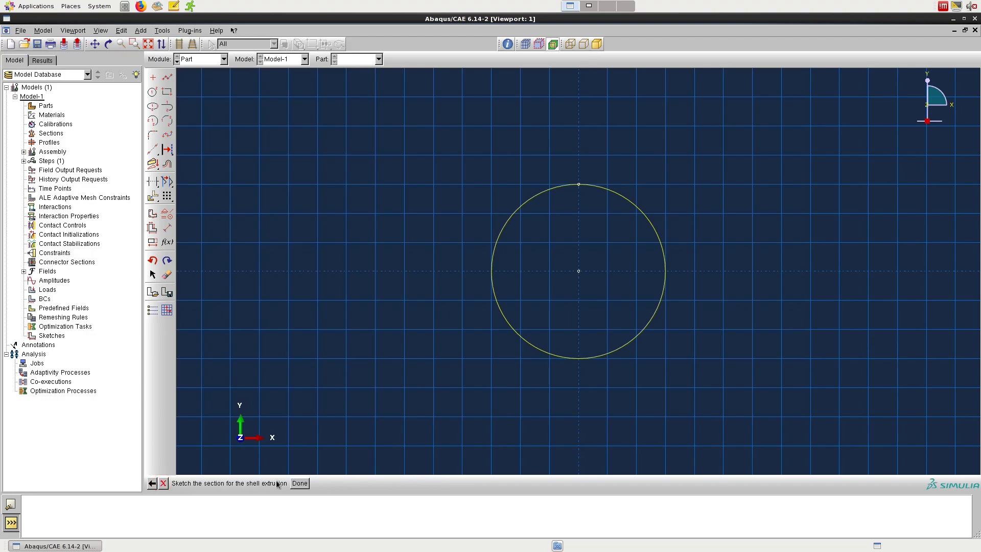
# - Extrude the circle sketch to a depth of 100
pyautogui.click(300, 483)
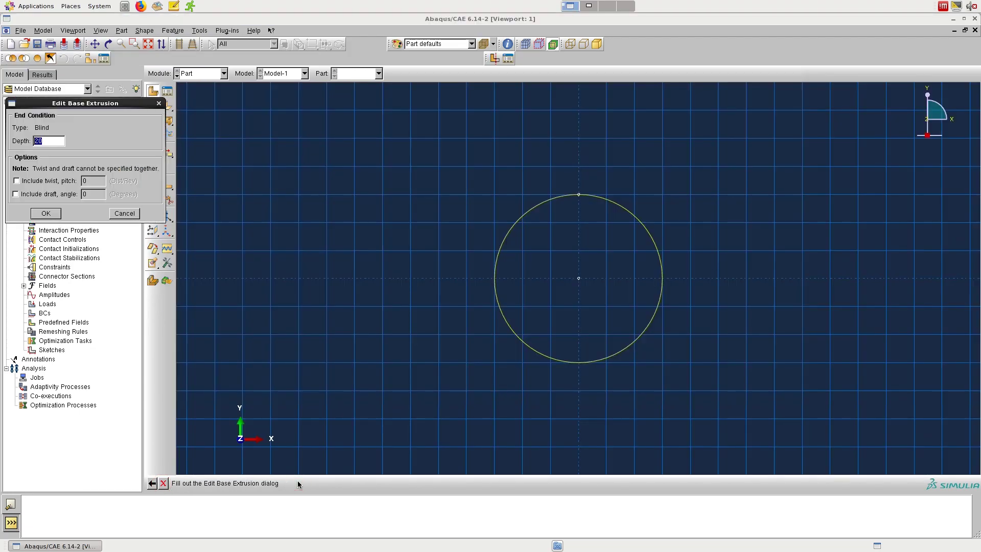
pyautogui.write('100')
pyautogui.click(46, 213)
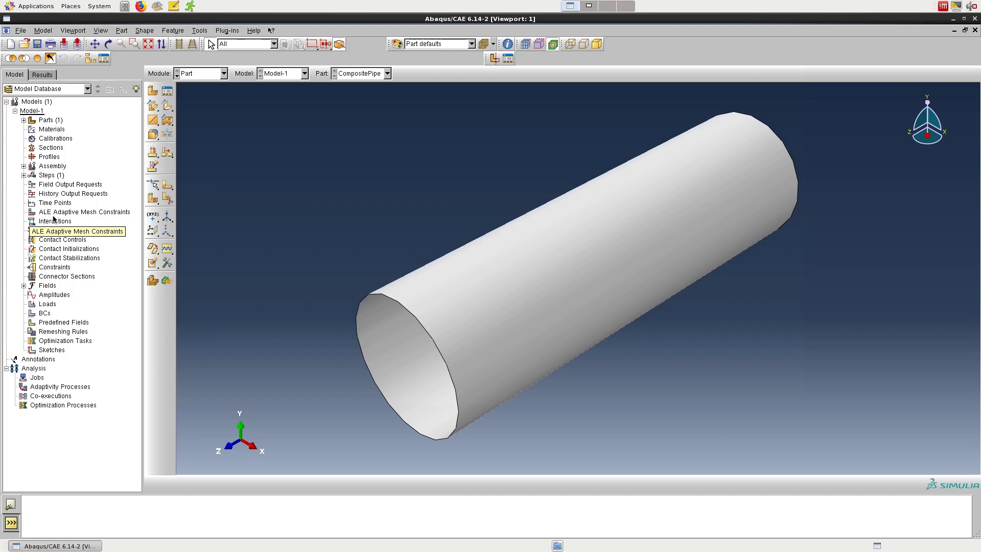
# - In the Property module, create material CompositeMaterial with elastic behaviour of type Engineering Constants
pyautogui.click(177, 77)
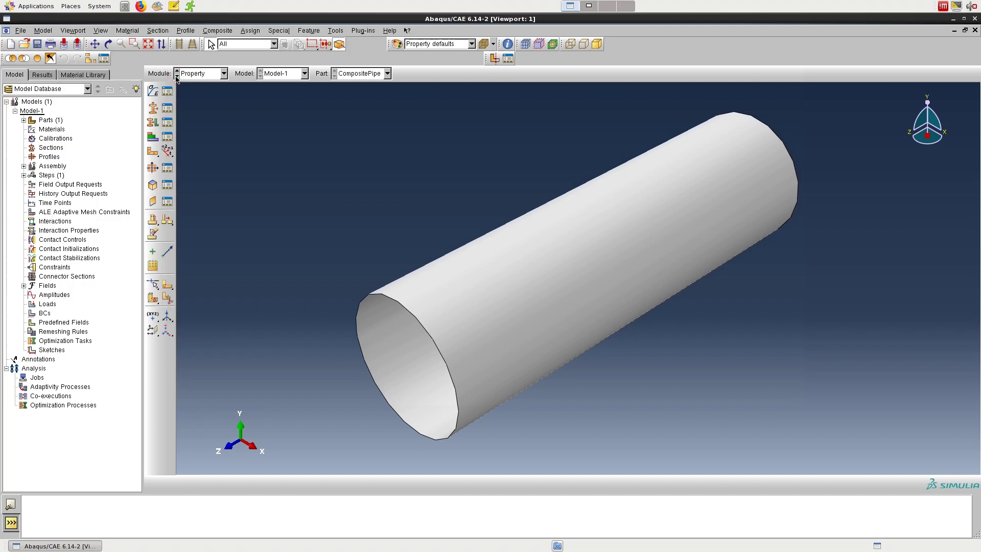
pyautogui.click(154, 91)
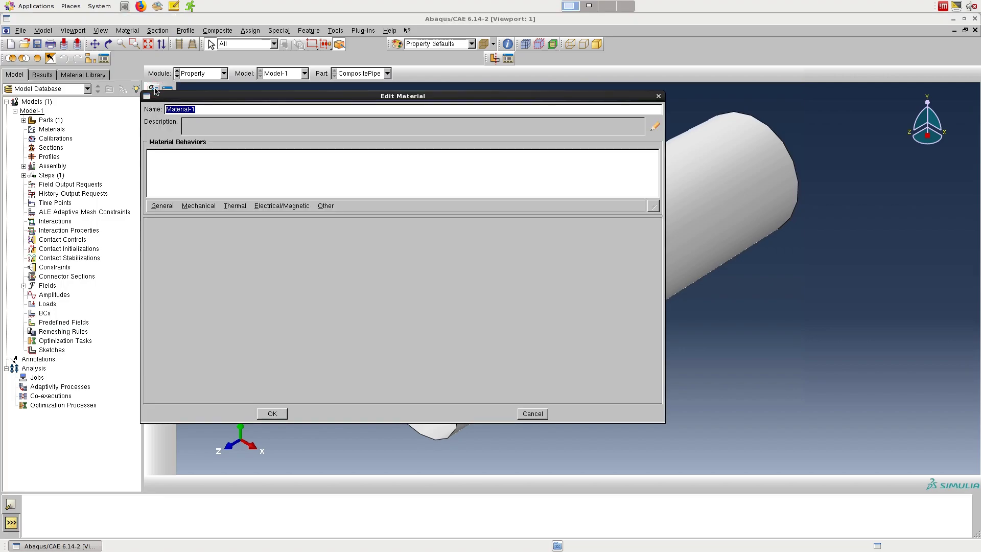
pyautogui.write('CompositeMaterial')
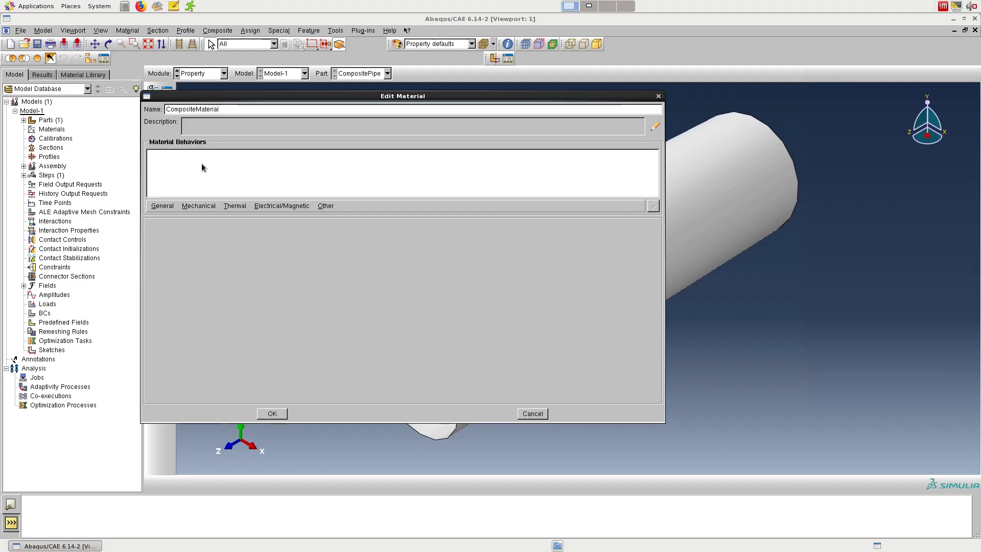
pyautogui.click(199, 205)
pyautogui.moveTo(210, 216)
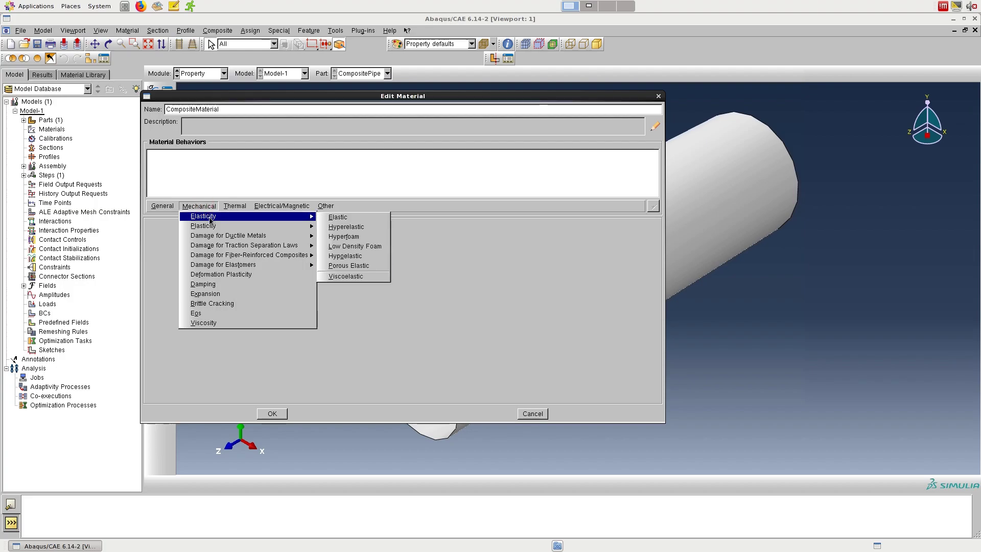
pyautogui.click(341, 217)
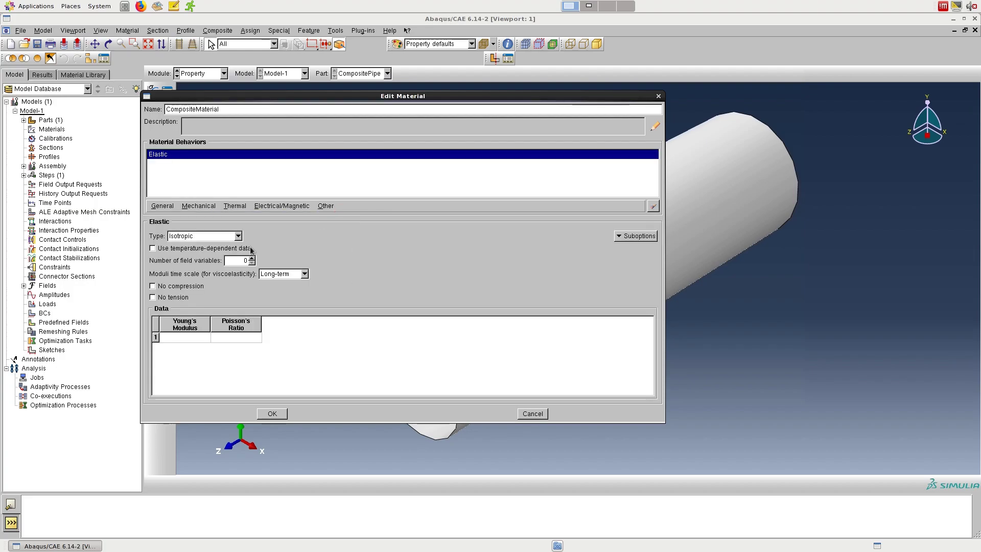
pyautogui.click(238, 236)
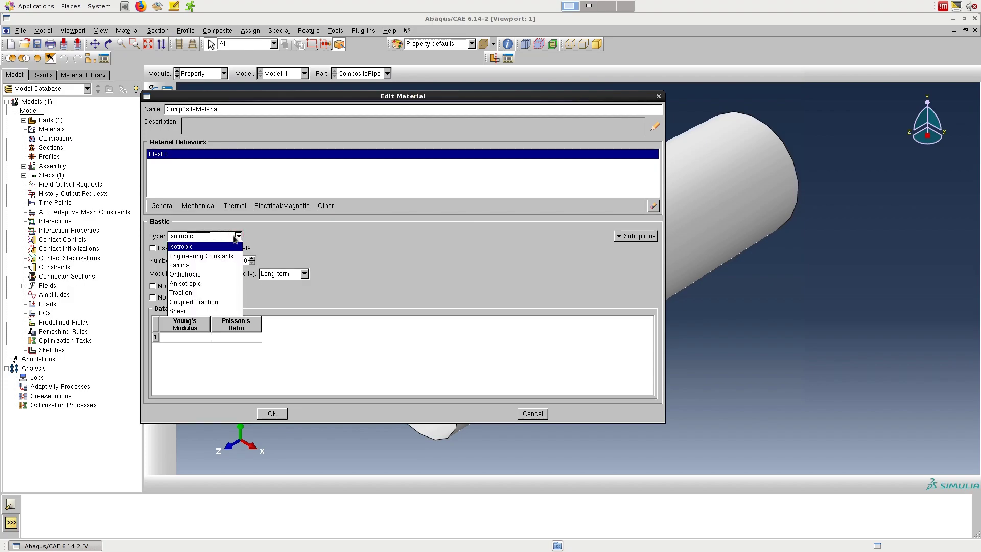
pyautogui.click(201, 255)
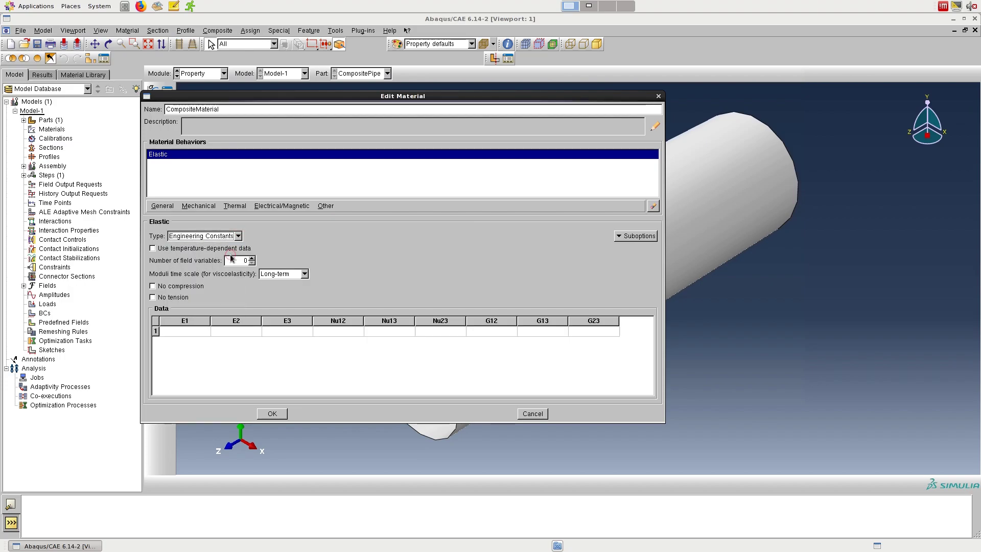
# - Enter moduli E1 148000, E2 9200 and E3 9200
pyautogui.click(183, 333)
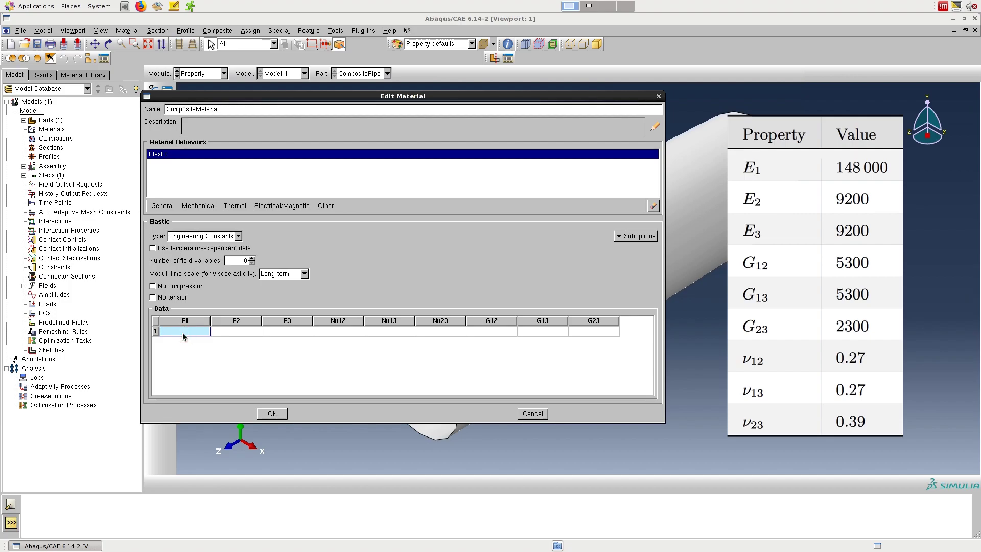
pyautogui.write('148000')
pyautogui.press('Tab')
pyautogui.write('9200')
pyautogui.press('Tab')
pyautogui.write('9200')
pyautogui.press('Tab')
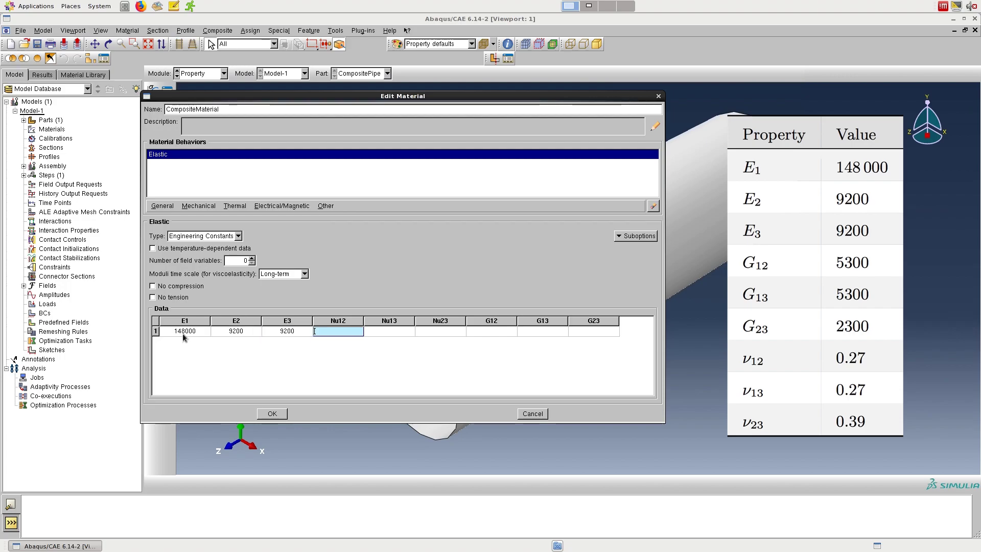
# - Enter Poisson's ratios 0.27, 0.27, 0.39 and shear moduli G12 5300, G13 5300, G23 2300
pyautogui.write('0.27')
pyautogui.press('Tab')
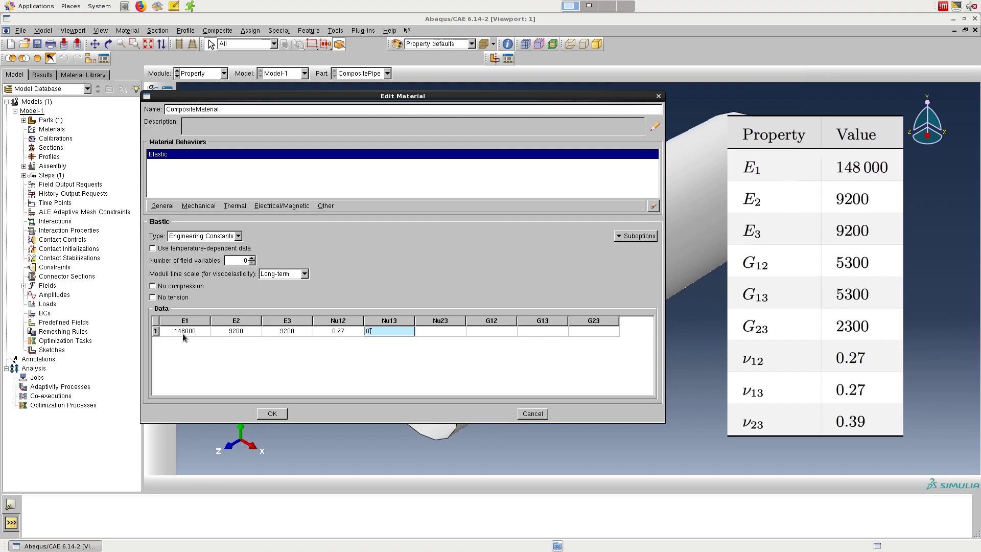
pyautogui.write('0.27')
pyautogui.press('Tab')
pyautogui.write('0')
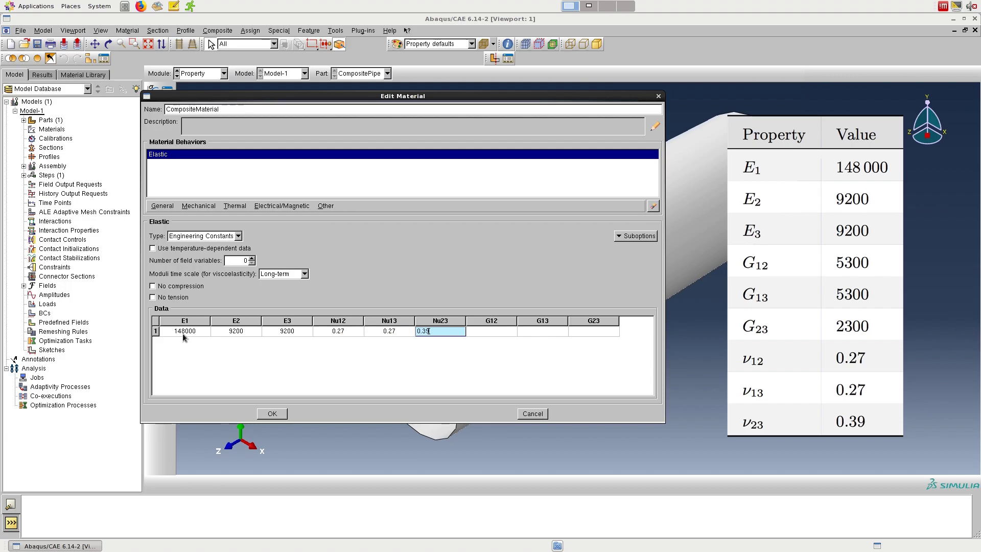
pyautogui.press('Tab')
pyautogui.write('5300')
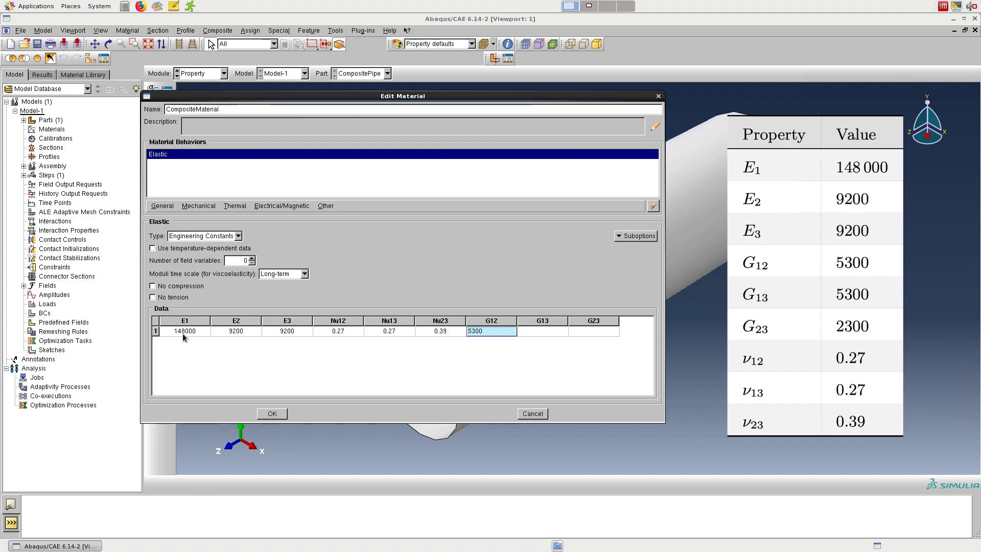
pyautogui.press('Tab')
pyautogui.write('5300')
pyautogui.press('Tab')
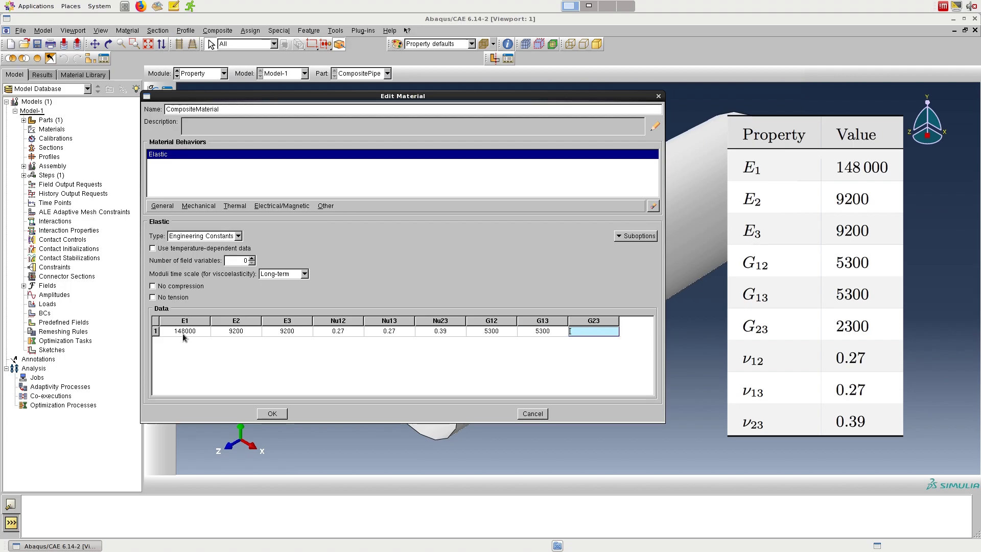
pyautogui.write('2300')
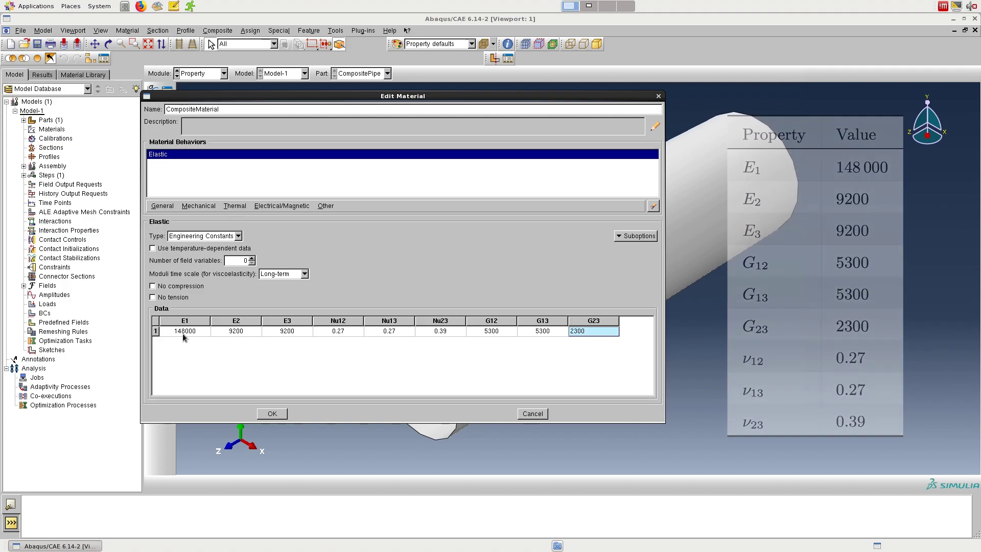
# - Save CompositeMaterial and start a three-ply conventional shell composite layup, CompositeLayup-1
pyautogui.click(271, 414)
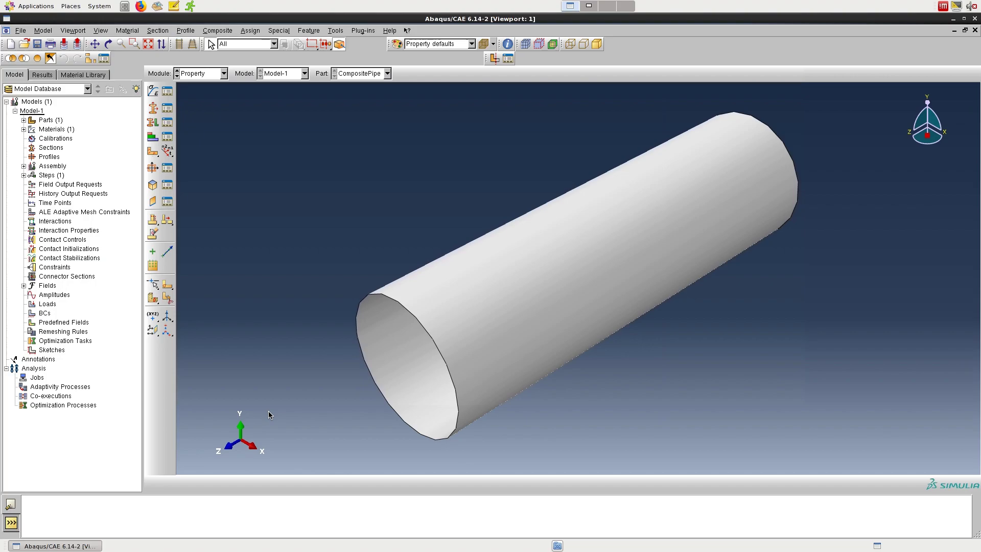
pyautogui.click(152, 137)
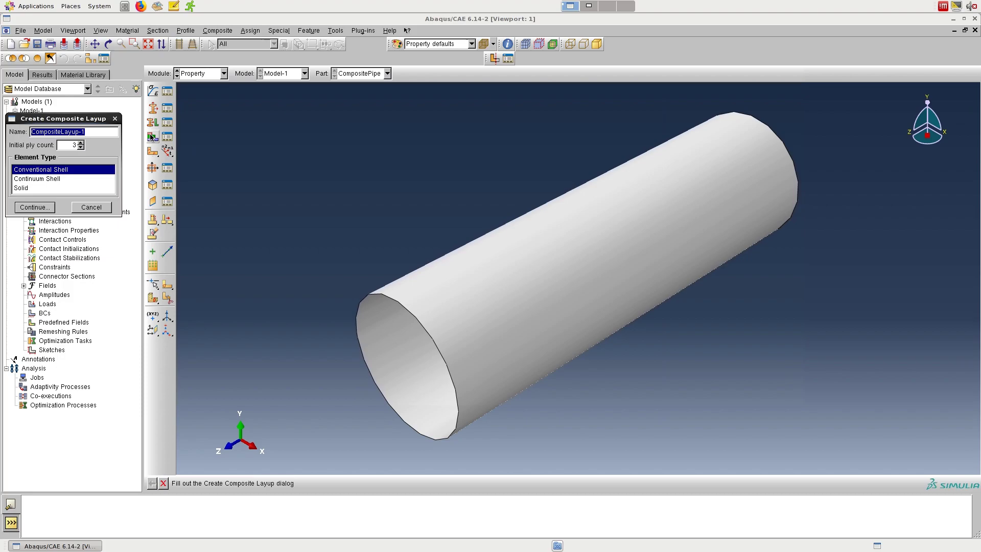
pyautogui.click(47, 171)
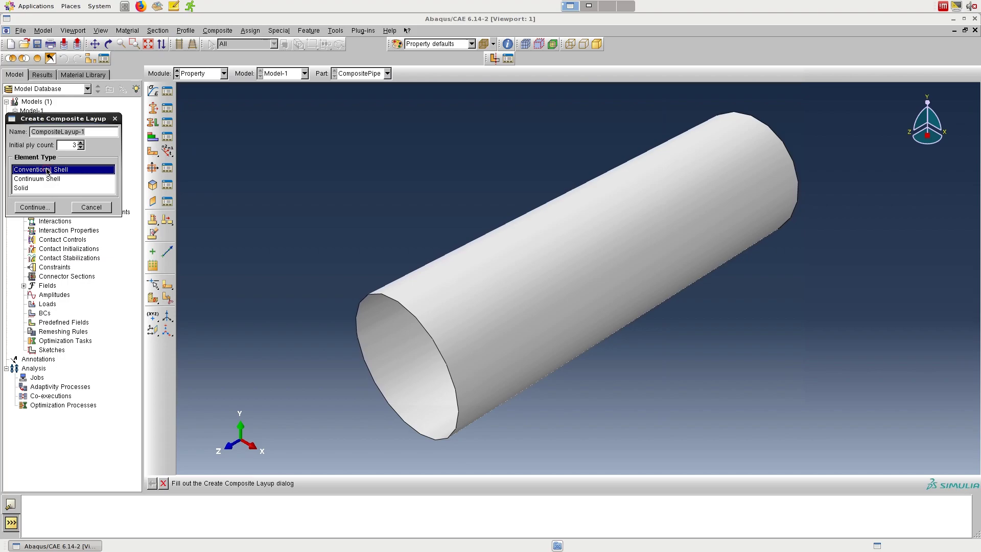
pyautogui.click(44, 207)
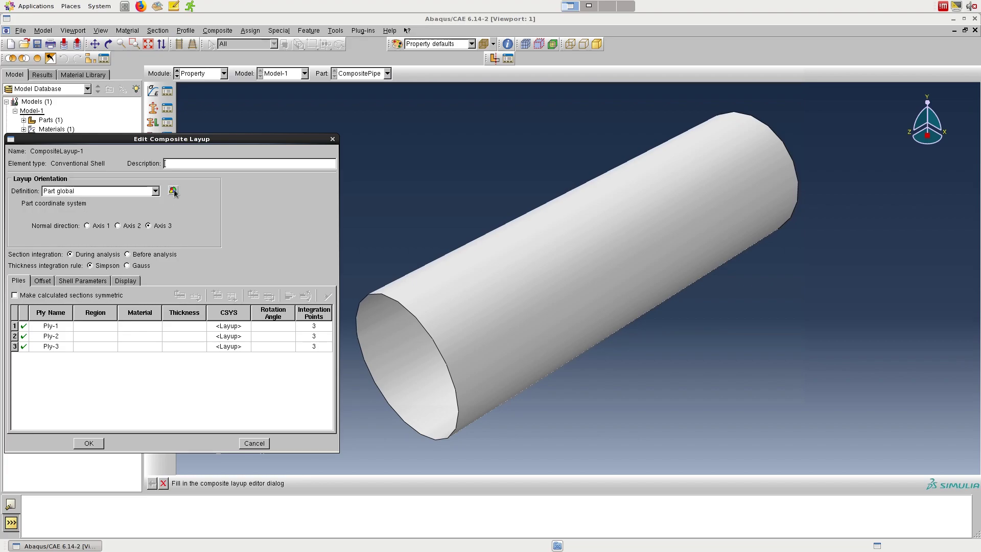
# - Set a discrete layup orientation: pipe face as normal-axis surface, near end edge as primary axis
pyautogui.click(155, 190)
pyautogui.click(124, 222)
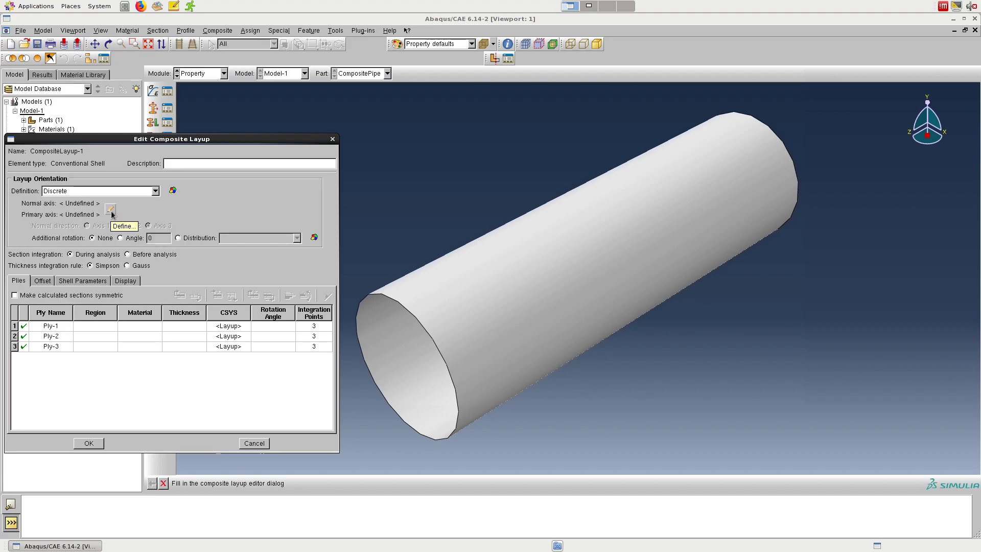
pyautogui.click(111, 210)
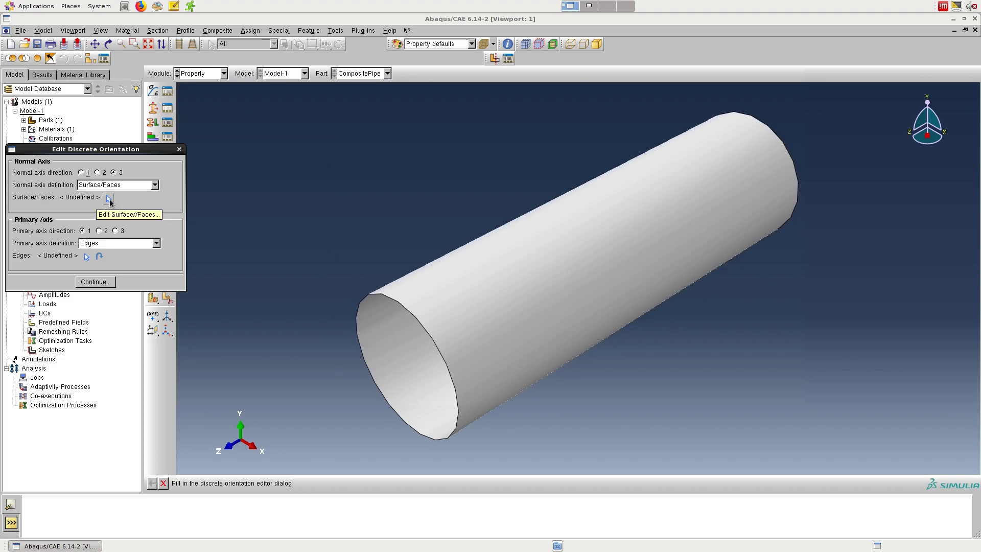
pyautogui.click(109, 199)
pyautogui.click(462, 312)
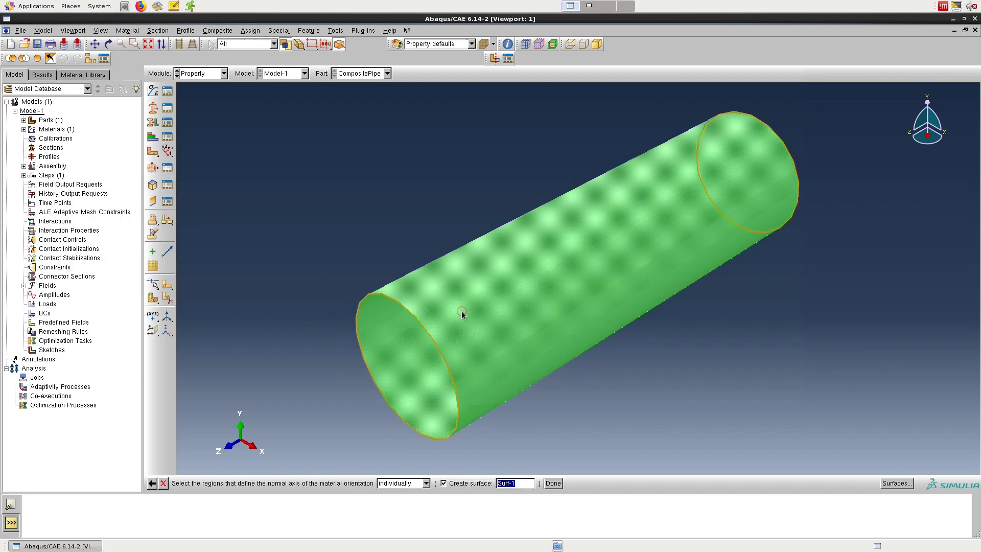
pyautogui.click(553, 483)
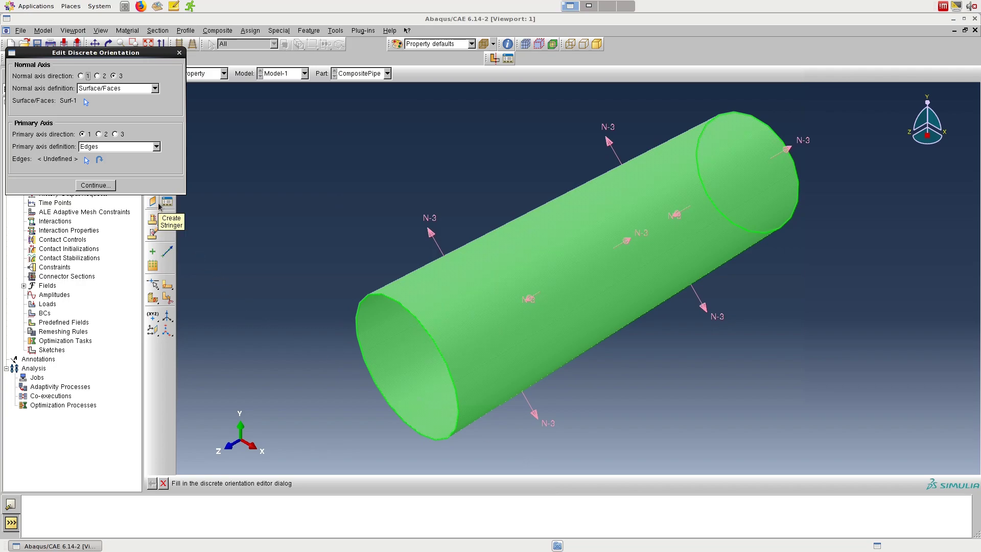
pyautogui.click(86, 160)
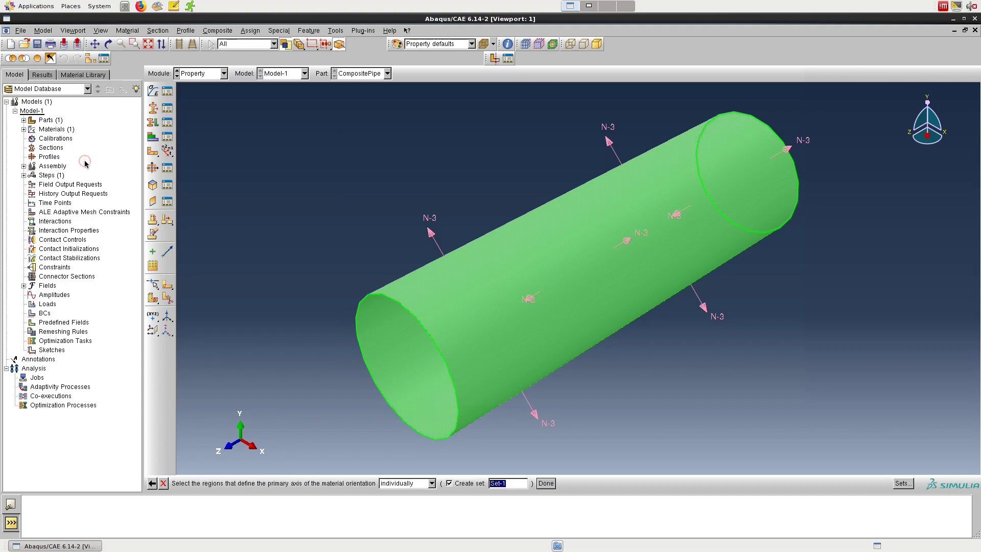
pyautogui.click(427, 335)
pyautogui.click(547, 485)
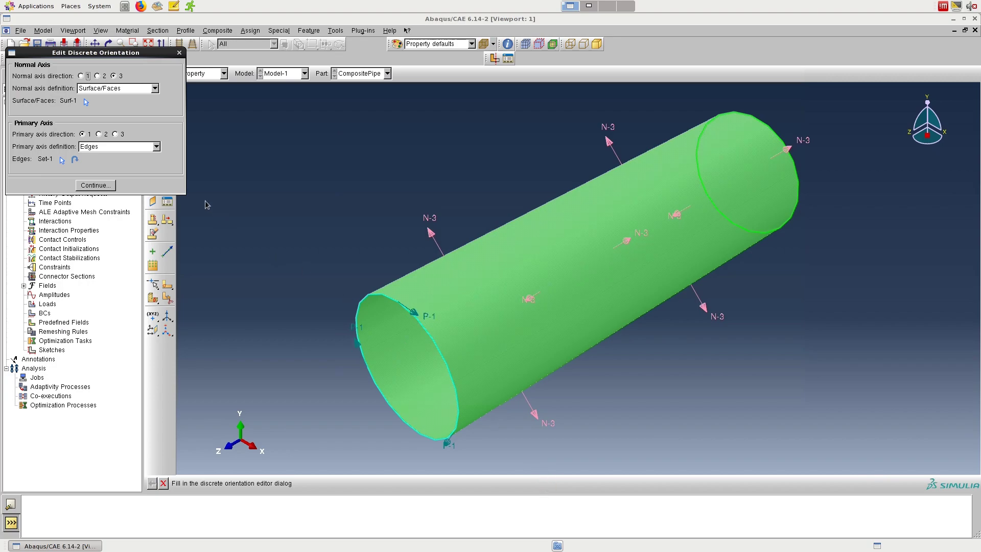
pyautogui.click(95, 185)
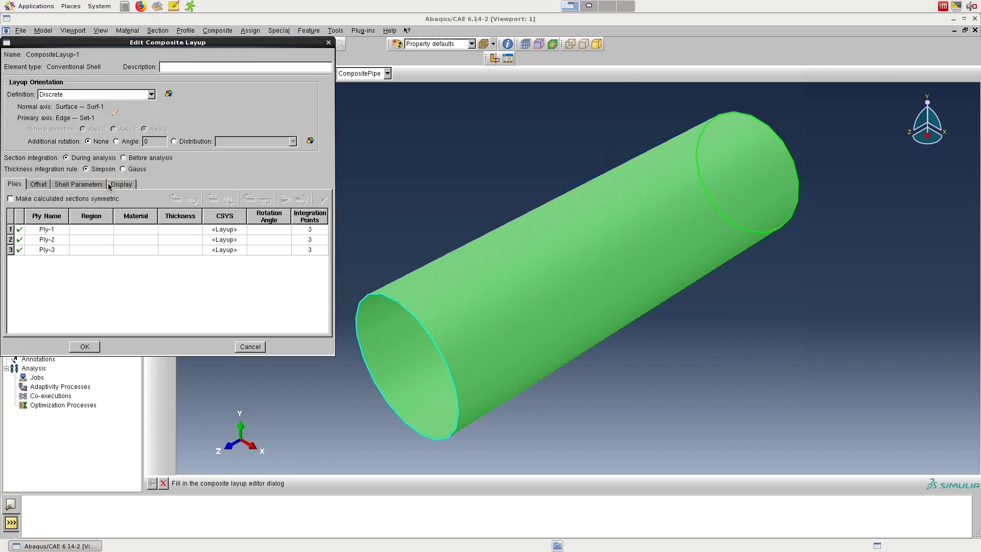
# - Assign the pipe face as the region for all three plies
pyautogui.rightClick(94, 218)
pyautogui.click(106, 218)
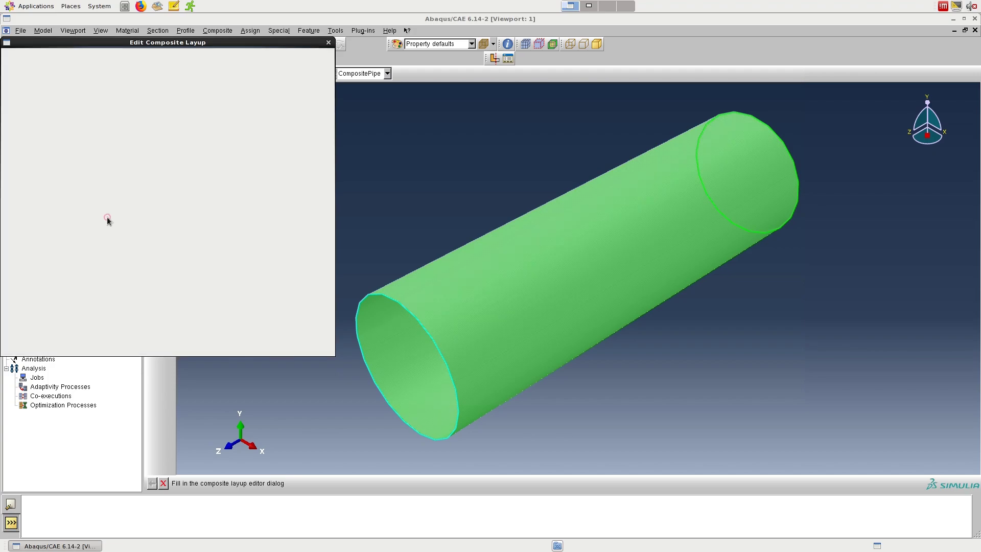
pyautogui.click(572, 264)
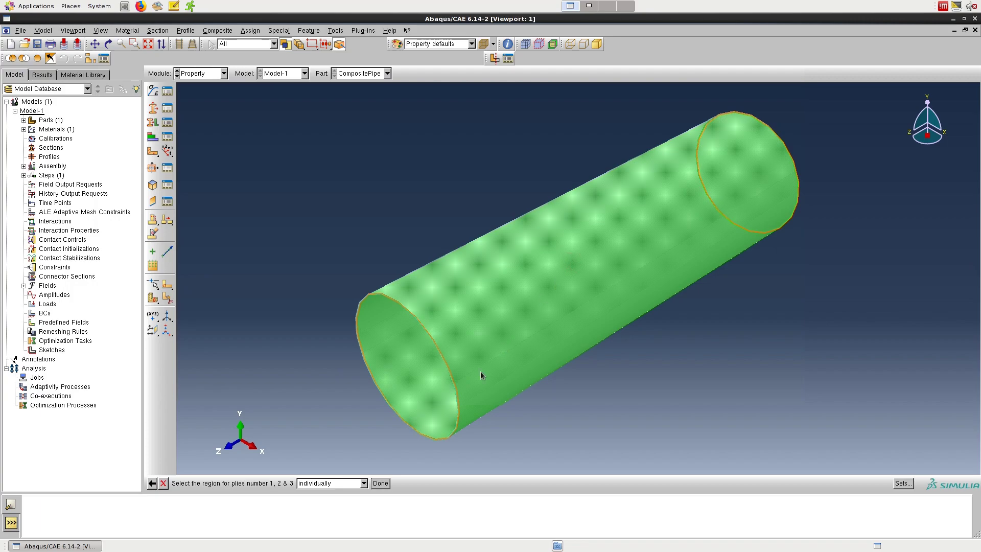
pyautogui.click(381, 484)
pyautogui.click(382, 485)
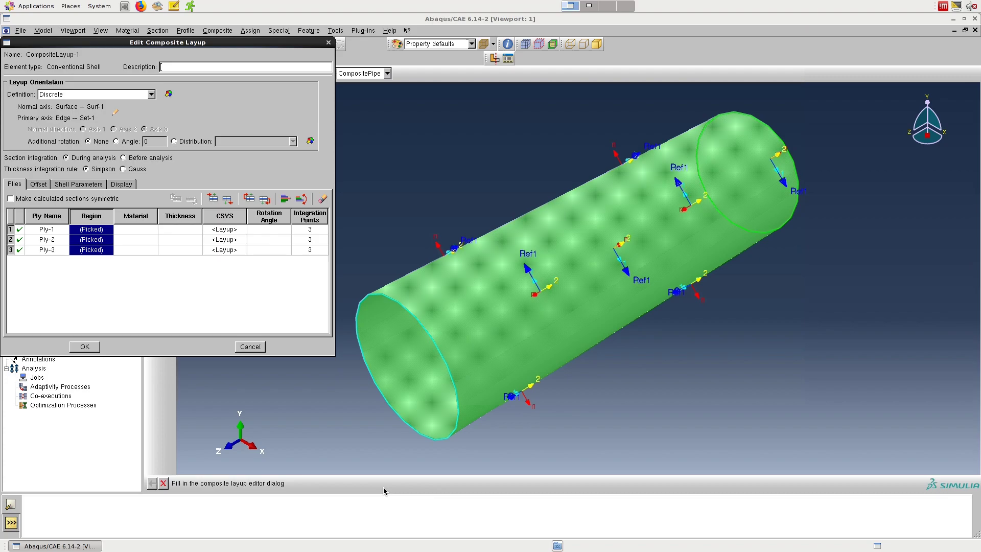
# - Assign CompositeMaterial to all three plies at once
pyautogui.click(148, 231)
pyautogui.click(147, 218)
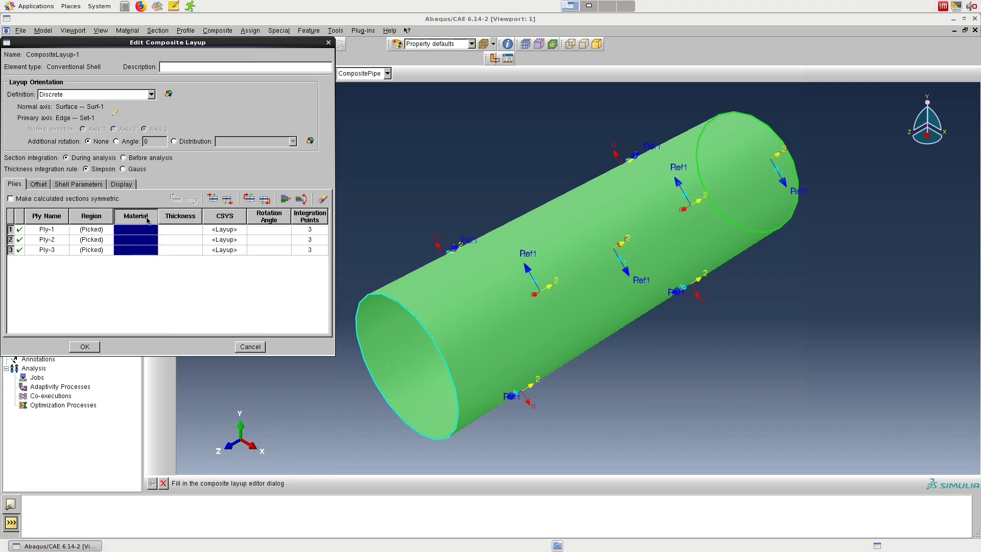
pyautogui.rightClick(147, 220)
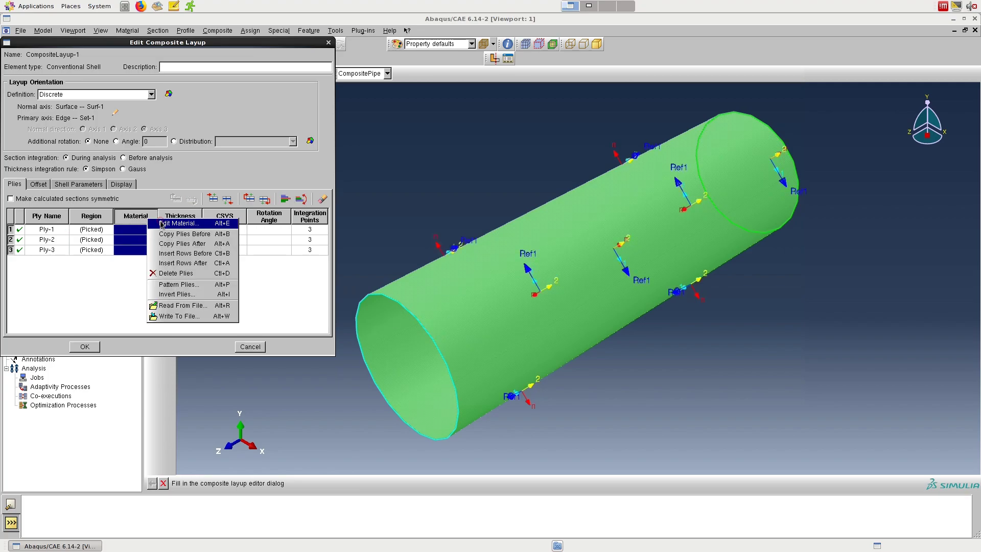
pyautogui.click(161, 224)
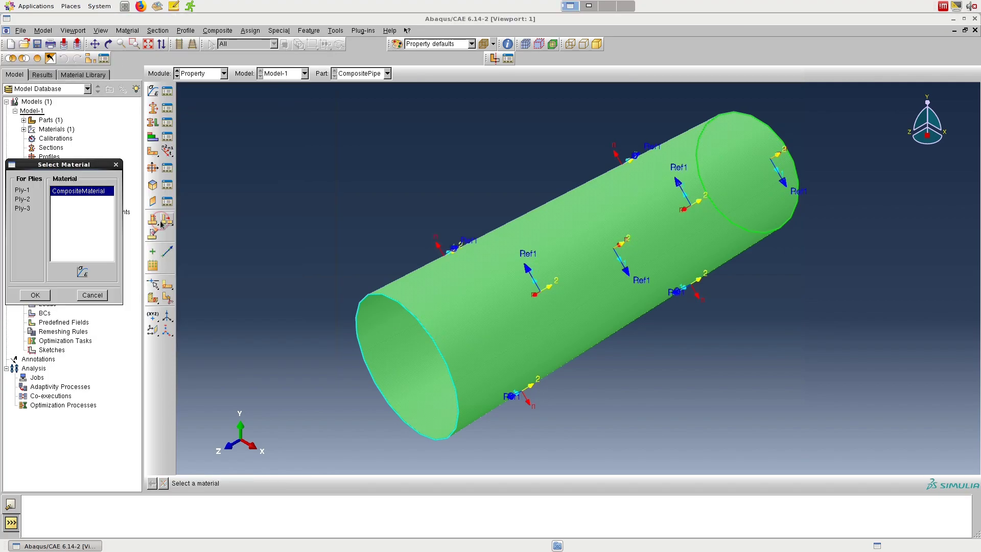
pyautogui.click(35, 296)
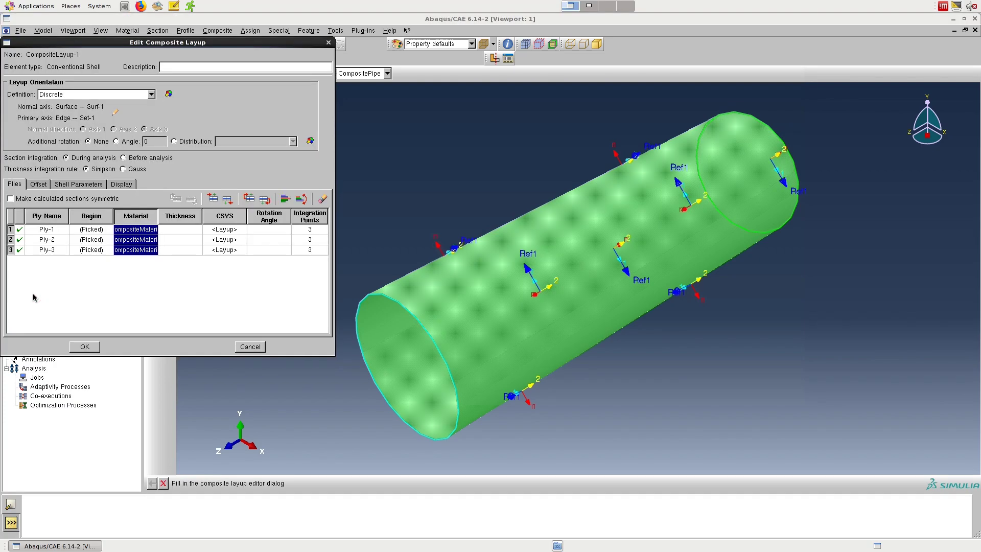
# - Give Ply-1, Ply-2 and Ply-3 a thickness of 0.2 each
pyautogui.click(181, 230)
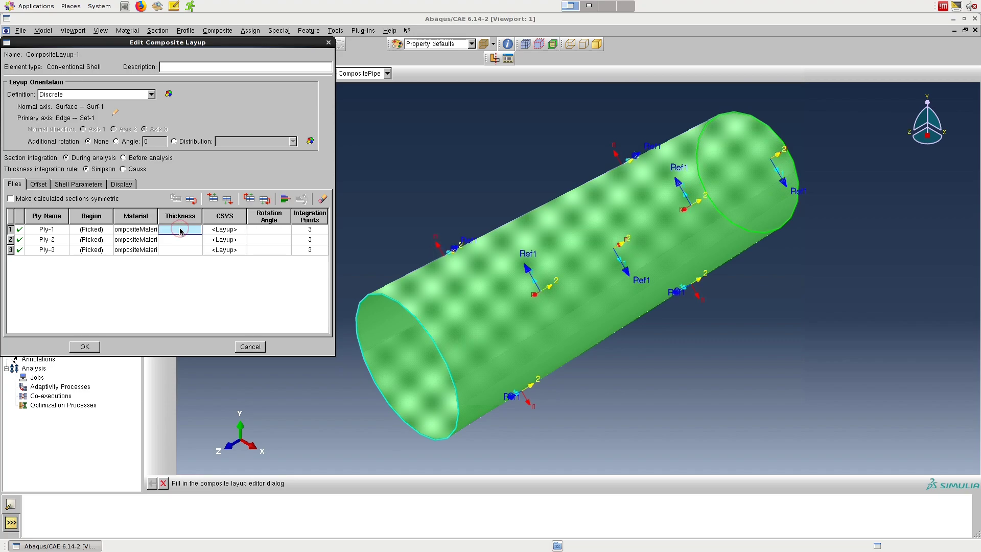
pyautogui.write('0.2')
pyautogui.press('Return')
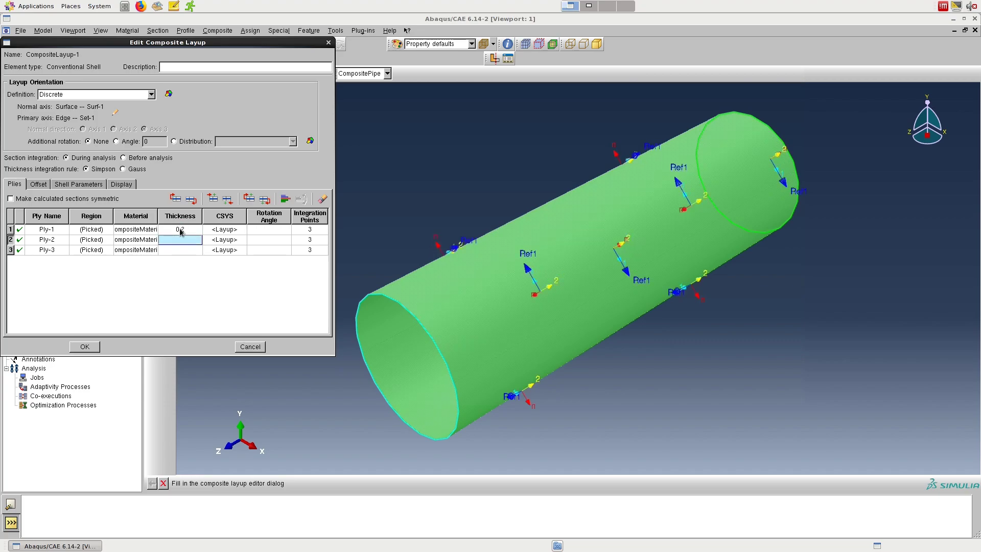
pyautogui.write('0.2')
pyautogui.press('Return')
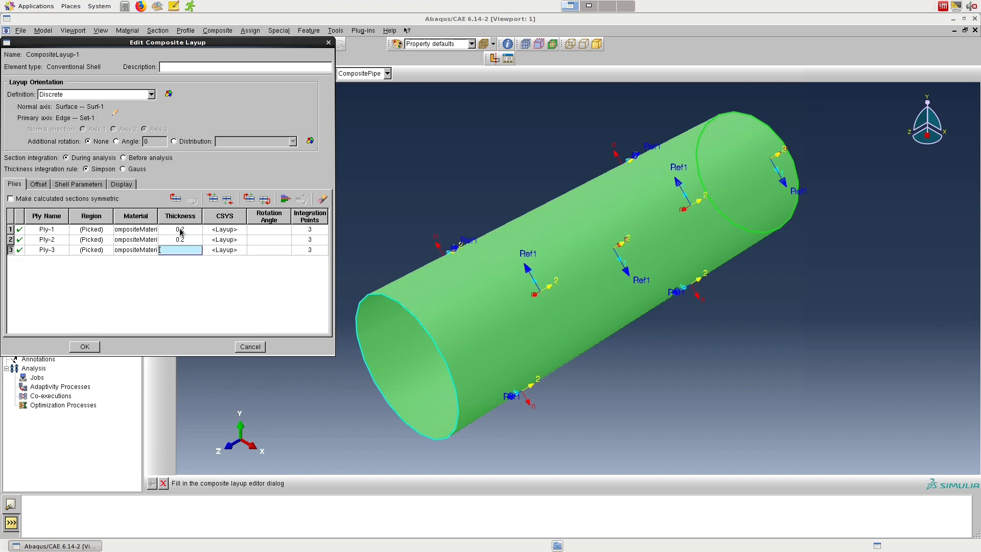
pyautogui.write('0.2')
# - Set ply rotation angles to 0 for Ply-1 and 30 for Ply-2
pyautogui.click(259, 231)
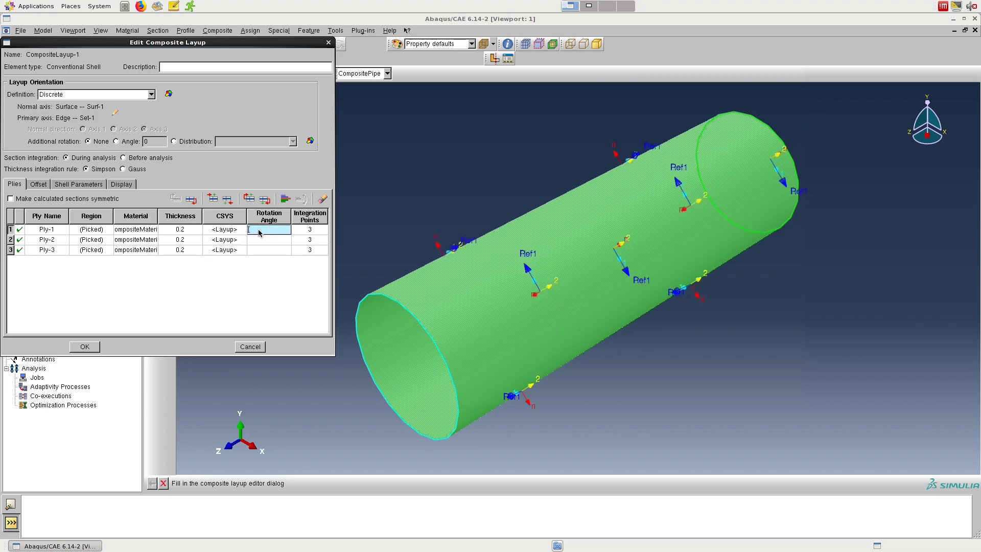
pyautogui.write('0')
pyautogui.press('Return')
pyautogui.write('30')
pyautogui.press('Return')
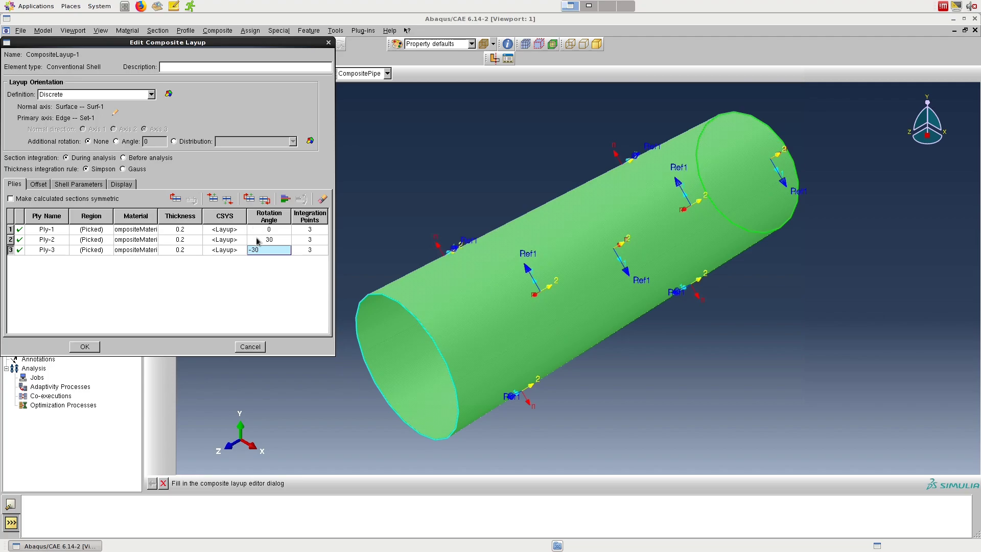
# - Commit Ply-3's -30 angle, check ply orientations, enable symmetric calculated sections, and create the layup
pyautogui.click(257, 240)
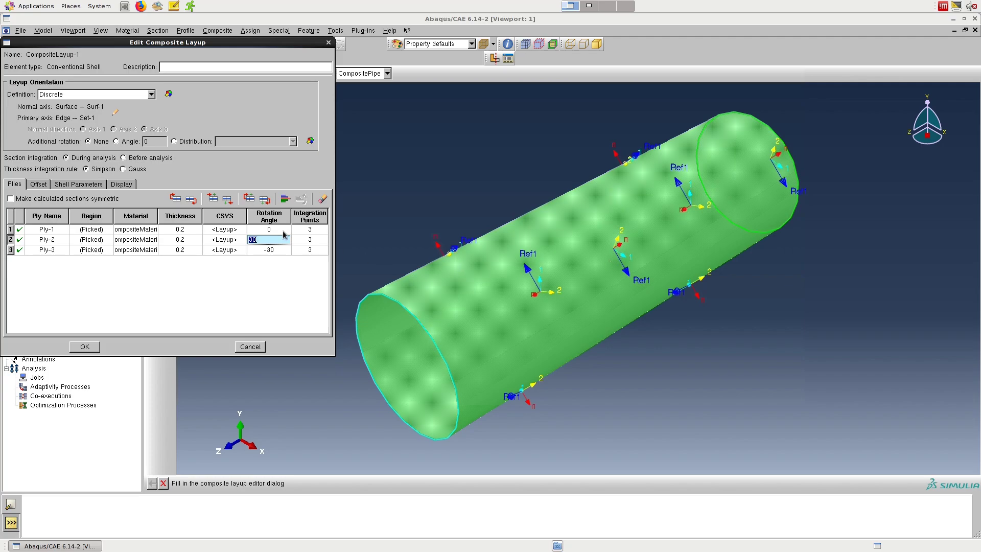
pyautogui.click(282, 250)
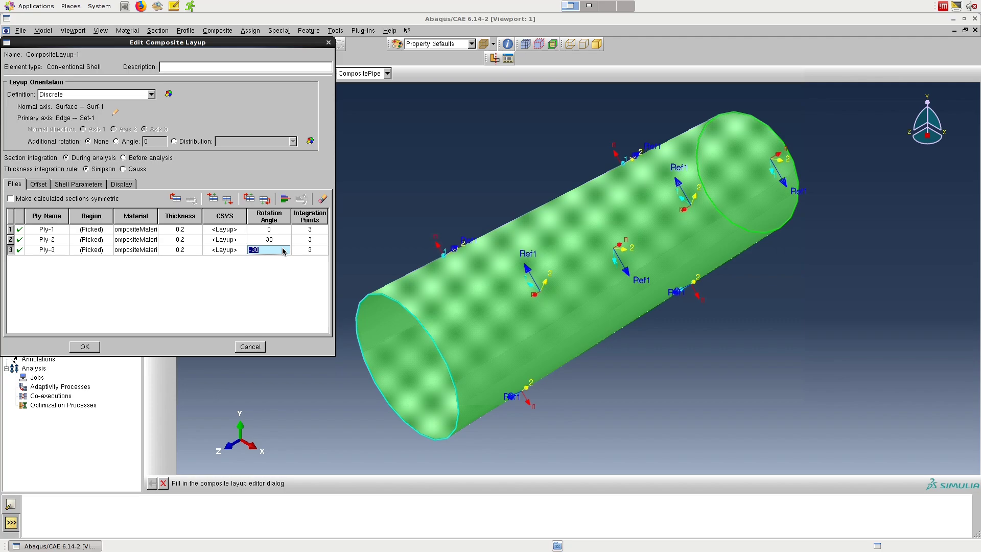
pyautogui.click(282, 230)
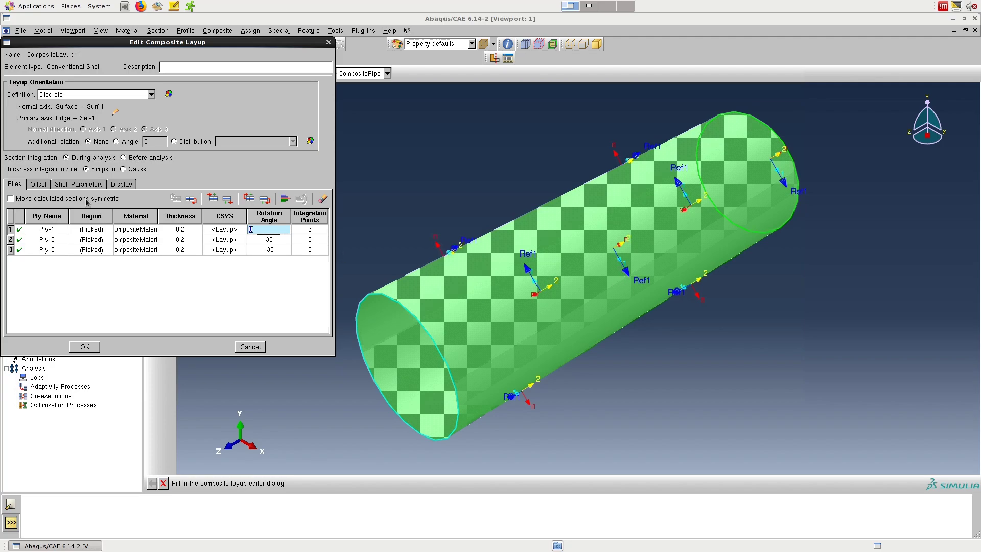
pyautogui.click(11, 199)
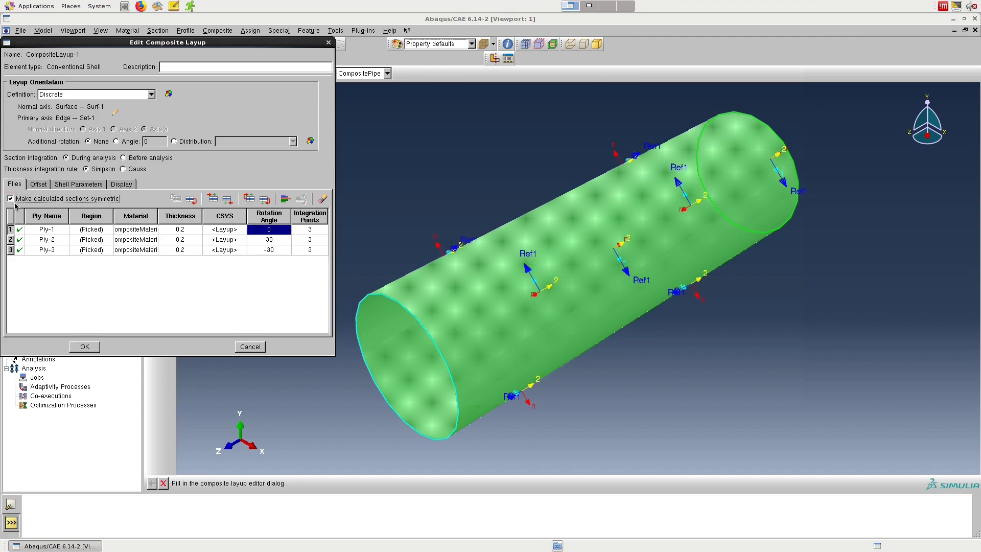
pyautogui.click(95, 349)
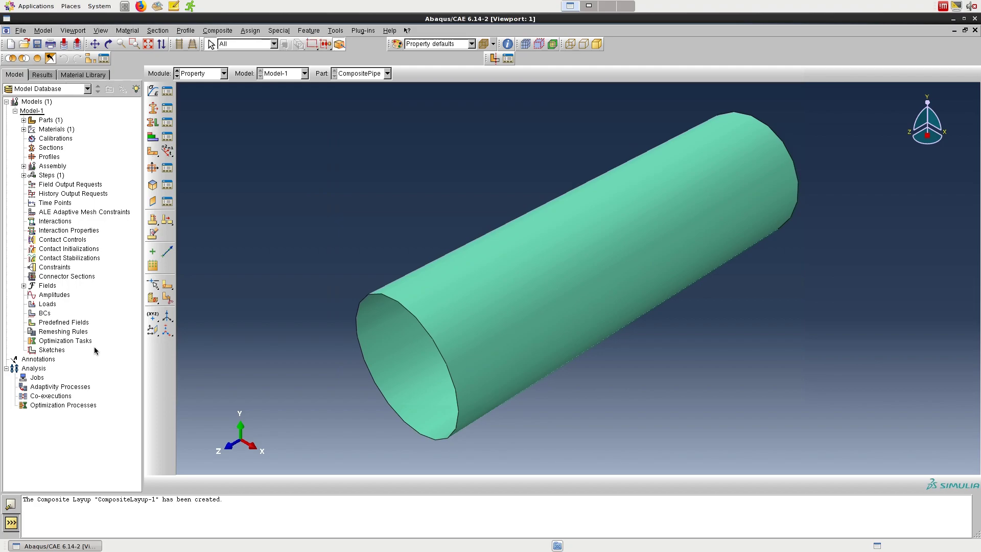
# - Query the pipe's ply stack plot and show it auto-fitted in a widened Viewport 2
pyautogui.click(508, 45)
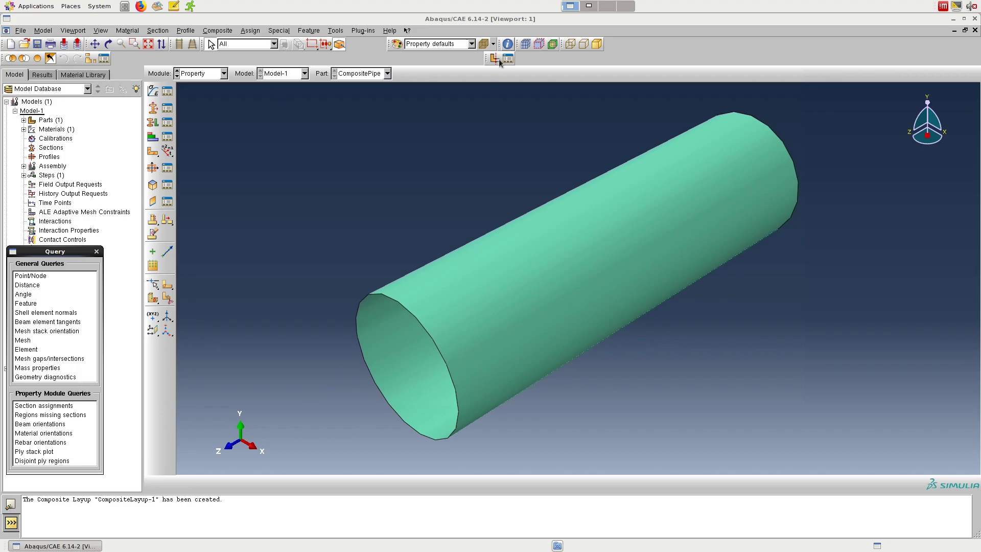
pyautogui.click(53, 454)
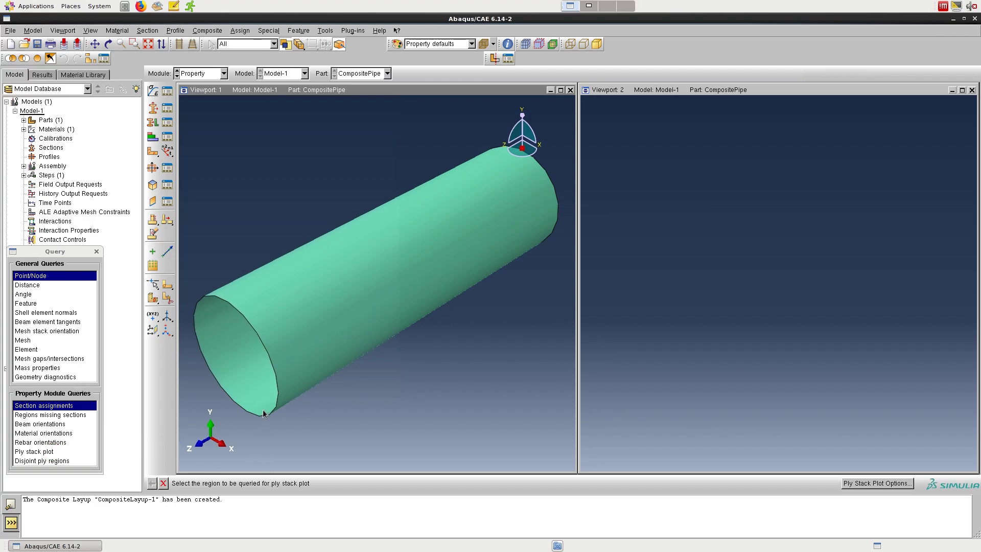
pyautogui.click(259, 381)
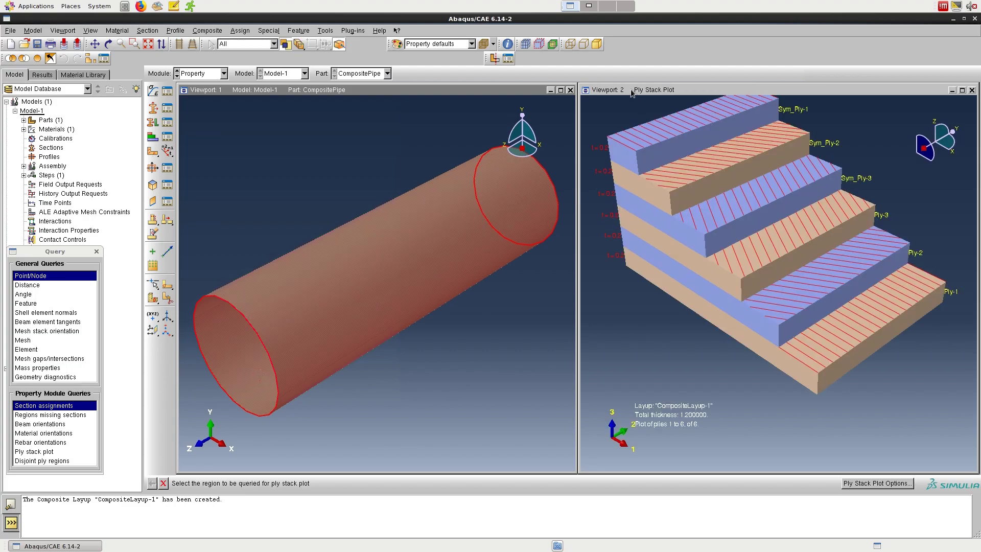
pyautogui.press('Escape')
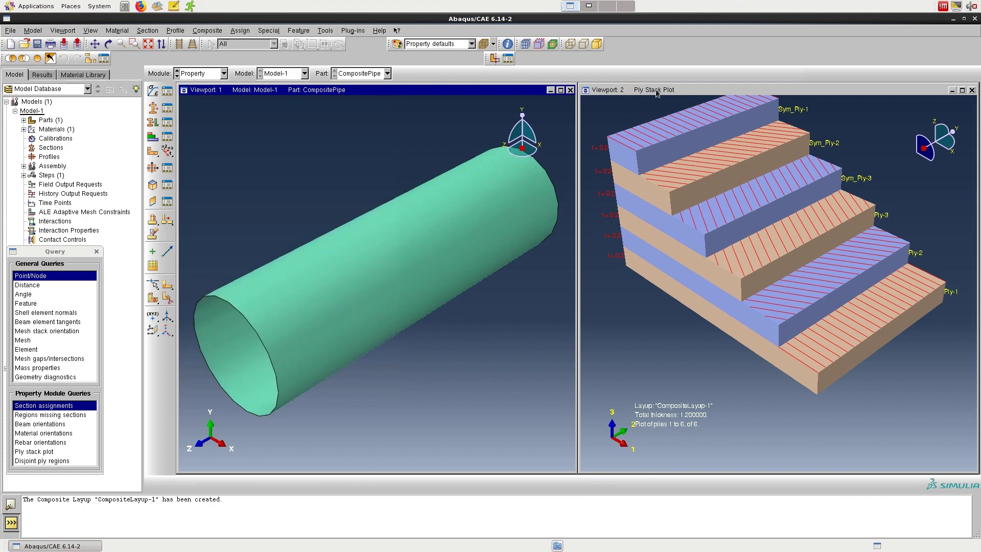
pyautogui.click(665, 93)
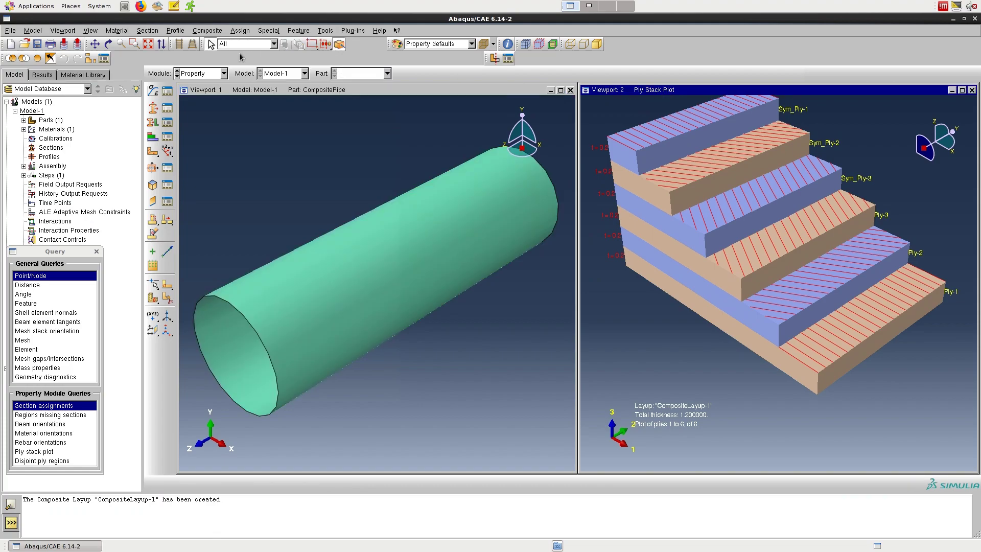
pyautogui.click(149, 44)
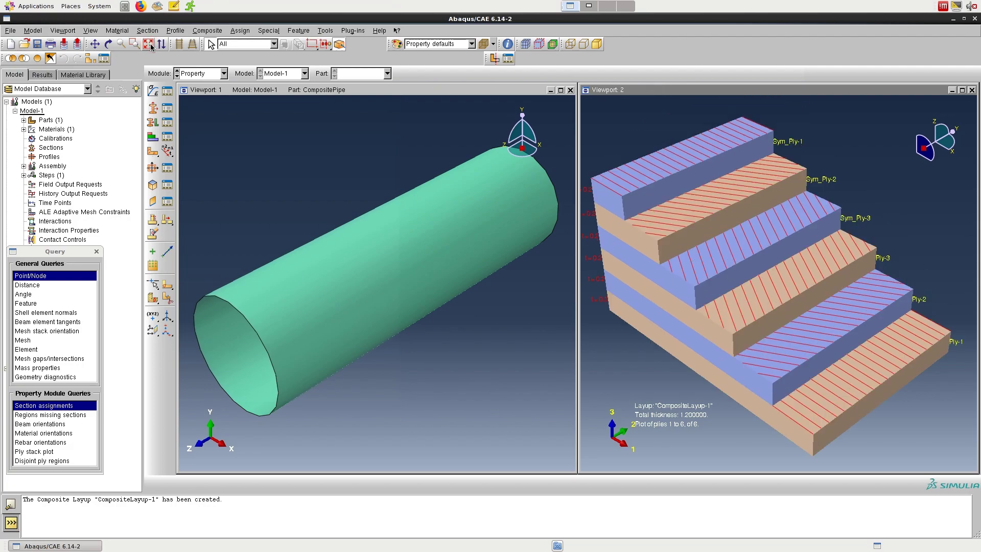
pyautogui.moveTo(579, 144); pyautogui.dragTo(464, 148)
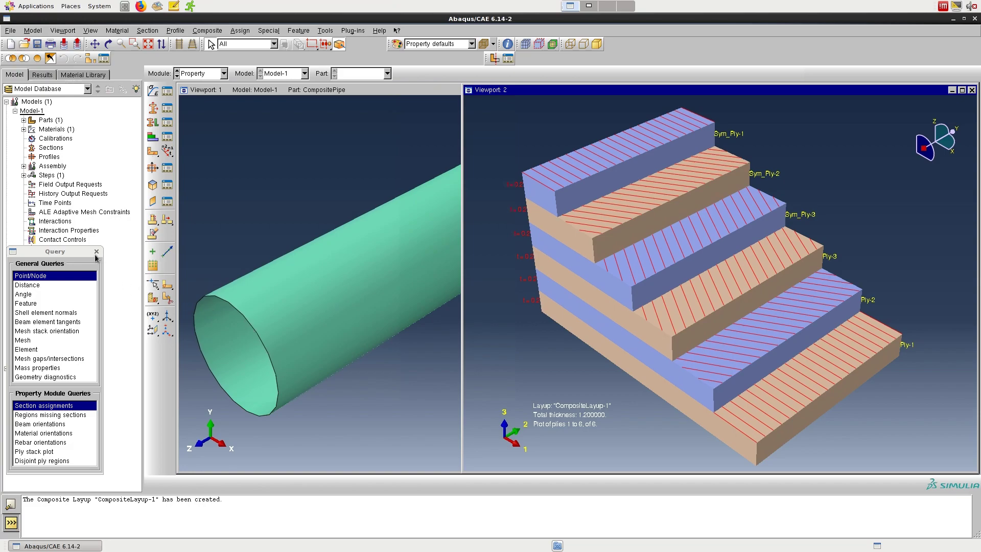
# - Close the queries list and the ply stack viewport, and maximize the pipe viewport
pyautogui.click(96, 253)
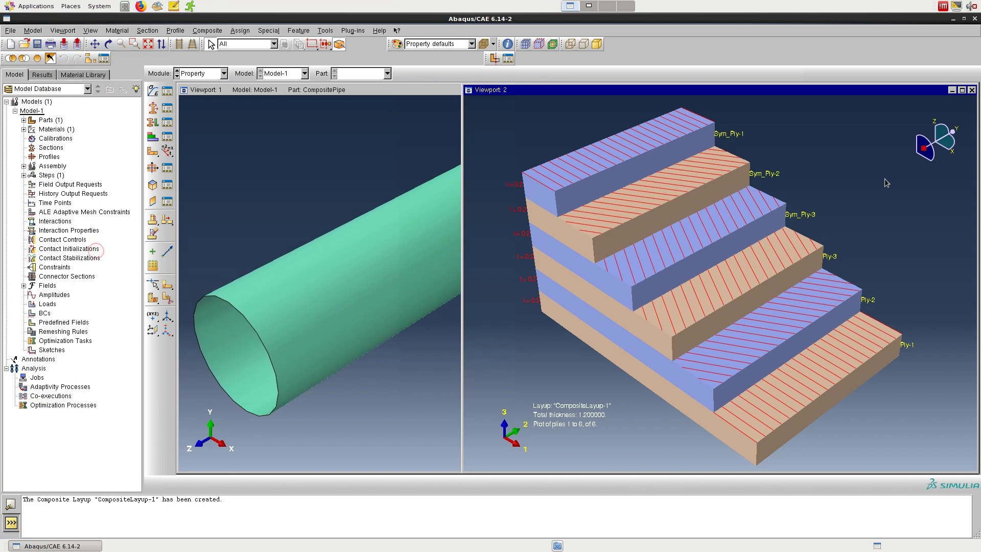
pyautogui.click(972, 90)
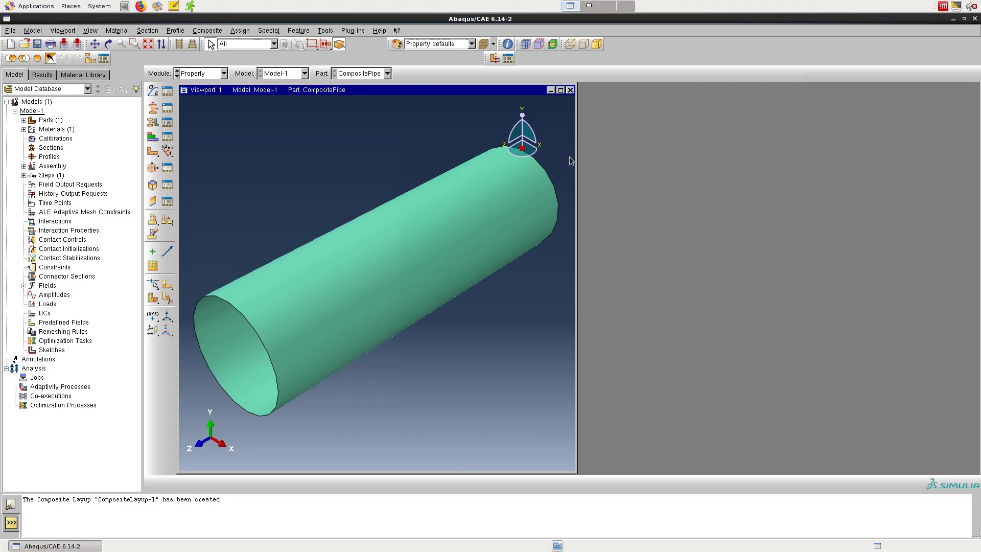
pyautogui.click(560, 90)
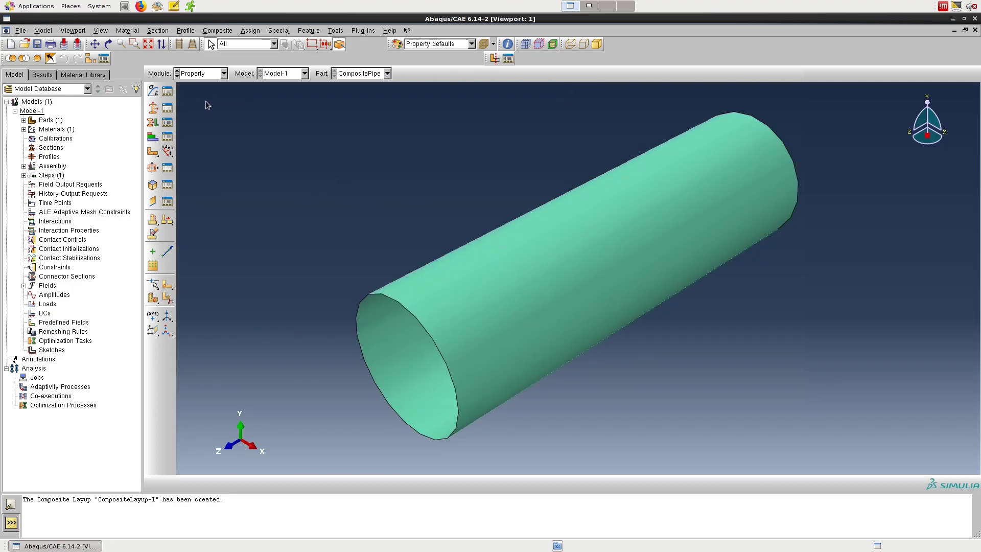
# - In the Assembly module, create a dependent instance of CompositePipe
pyautogui.click(222, 74)
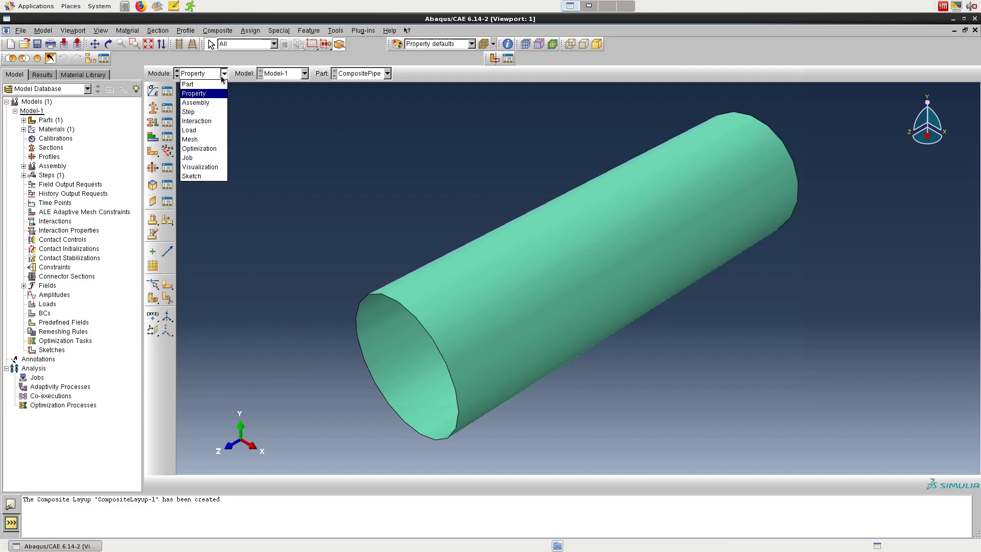
pyautogui.click(210, 104)
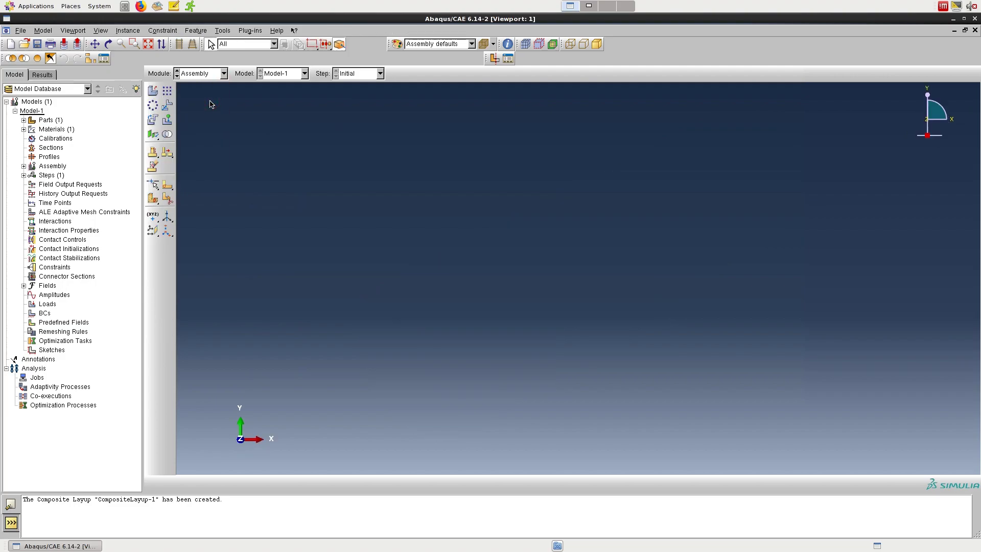
pyautogui.click(154, 91)
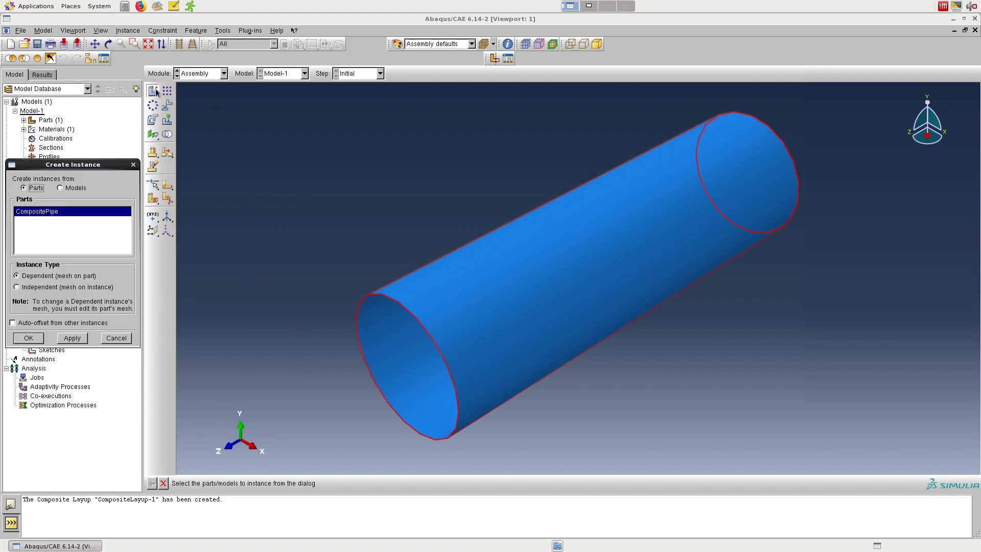
pyautogui.click(28, 339)
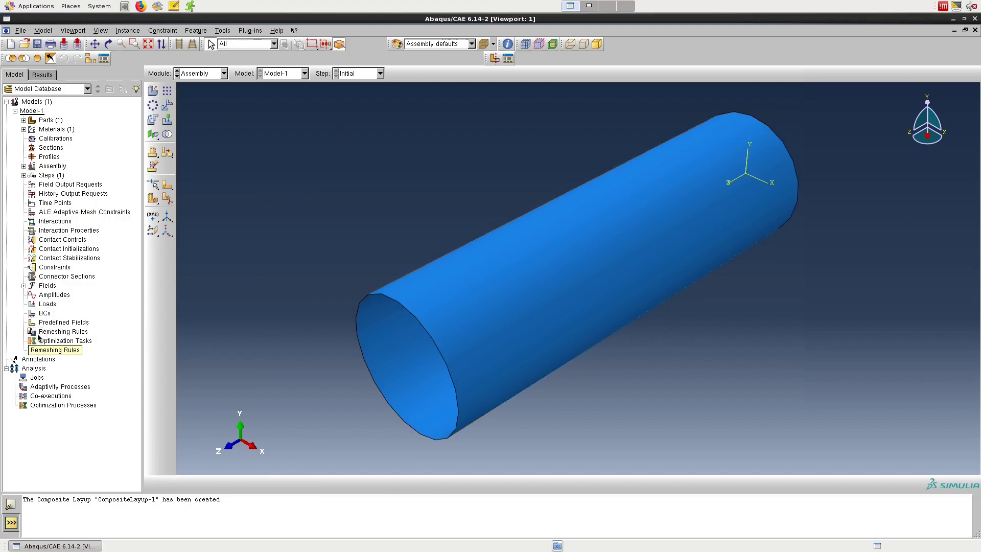
# - In the Step module, create Step-1 as a Static, General step with default settings
pyautogui.click(177, 77)
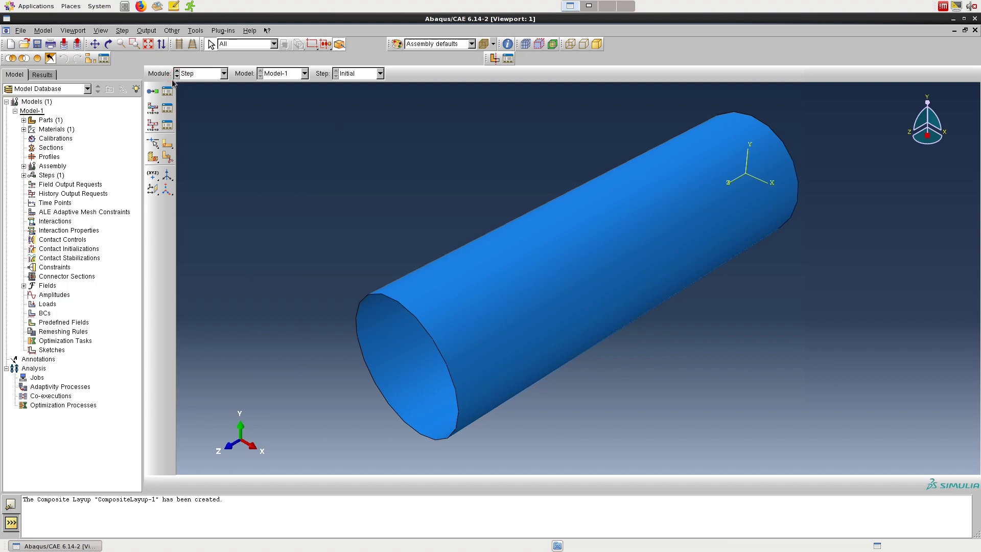
pyautogui.click(152, 91)
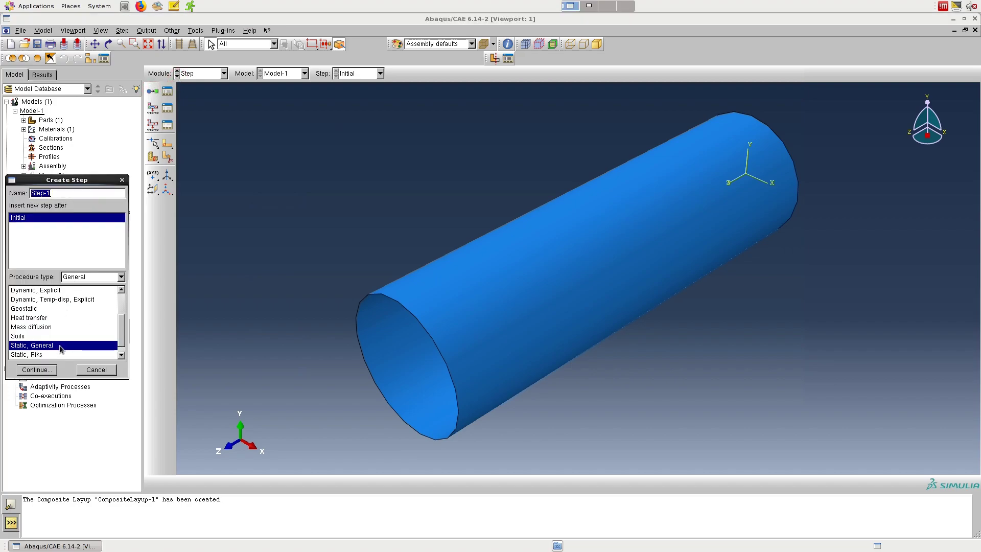
pyautogui.click(36, 369)
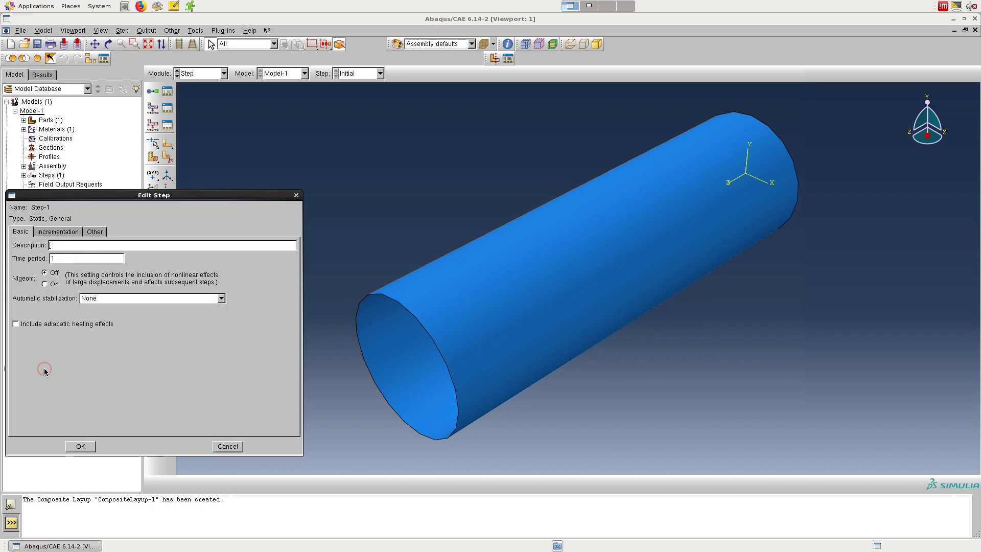
pyautogui.click(78, 452)
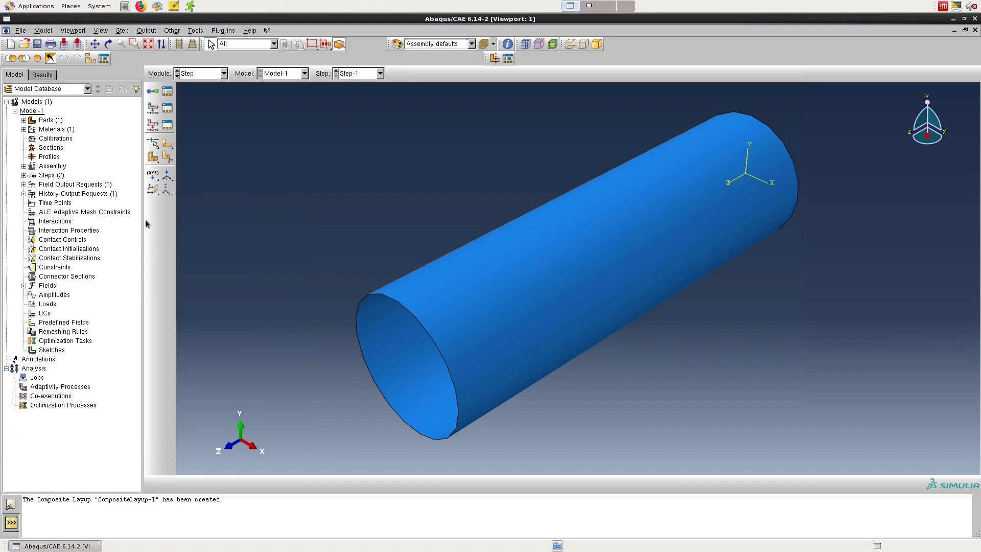
pyautogui.click(144, 30)
# - Create field output request F-Output-2 with its domain restricted to the composite layup
pyautogui.moveTo(161, 41)
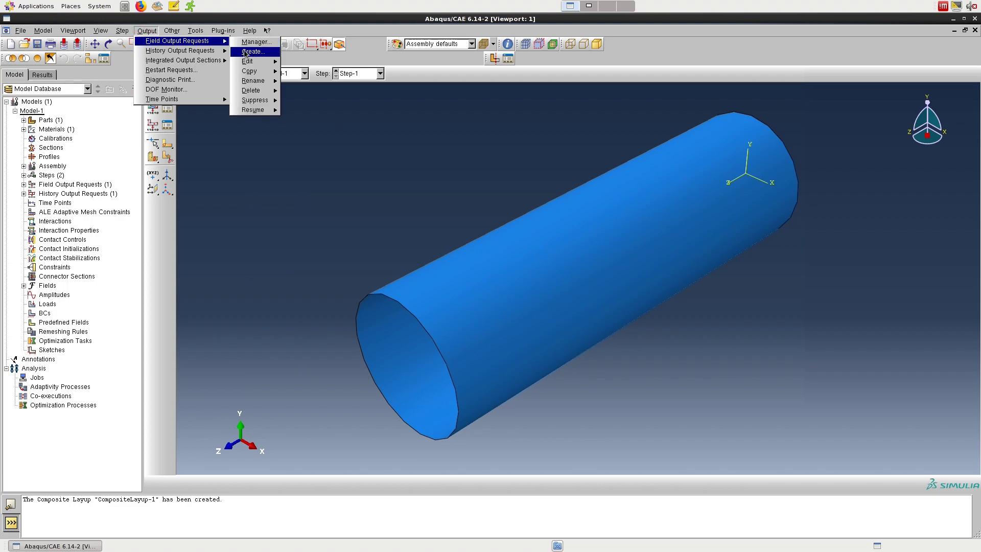
pyautogui.click(246, 53)
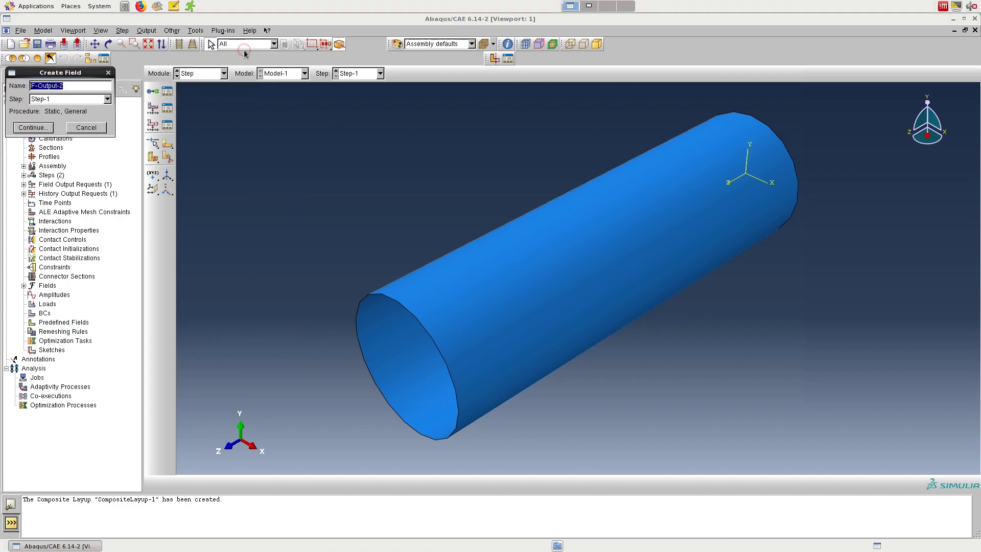
pyautogui.click(38, 129)
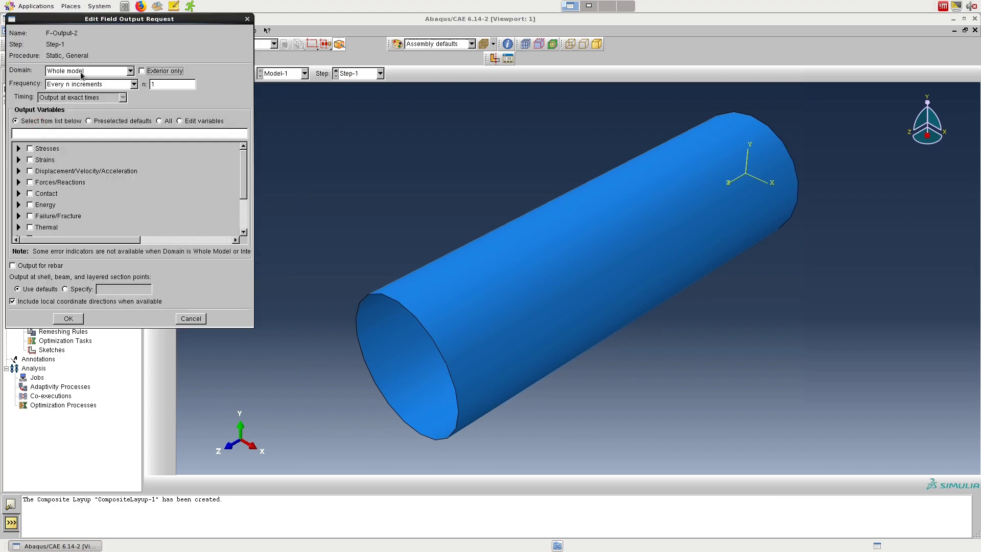
pyautogui.click(81, 72)
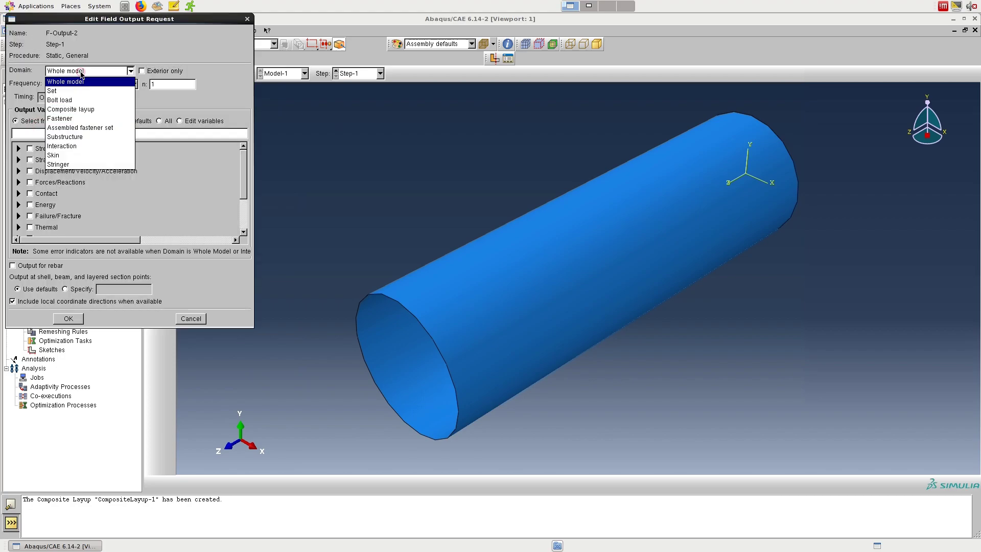
pyautogui.click(81, 109)
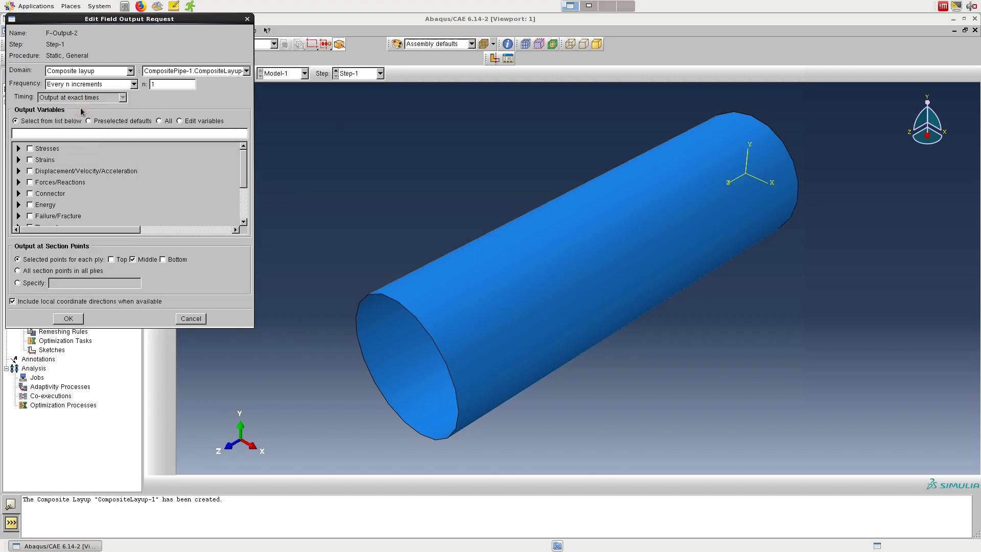
# - Select stresses S and total strains E as the output variables and confirm F-Output-2
pyautogui.click(19, 149)
pyautogui.click(41, 158)
pyautogui.click(18, 148)
pyautogui.click(19, 160)
pyautogui.click(41, 170)
pyautogui.click(18, 160)
pyautogui.click(19, 160)
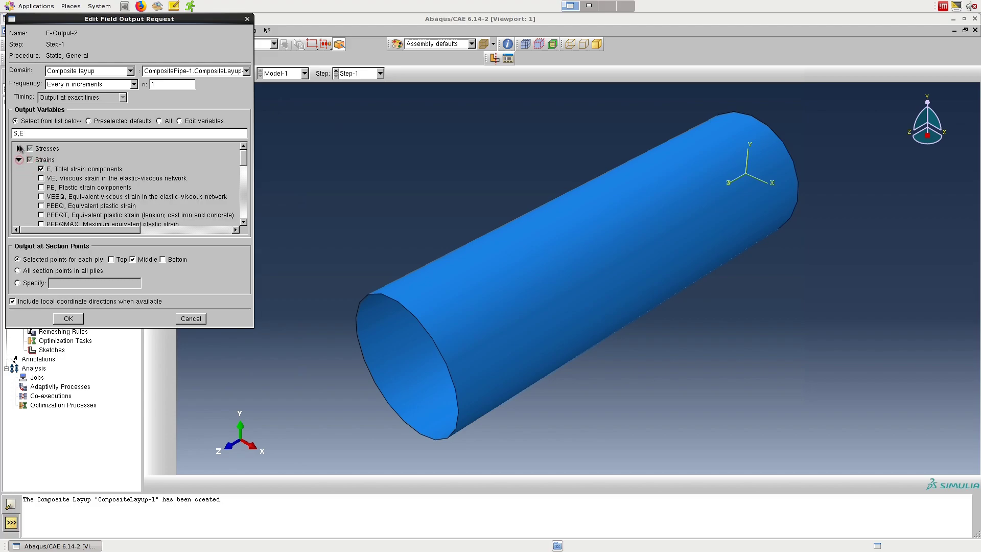
pyautogui.click(18, 149)
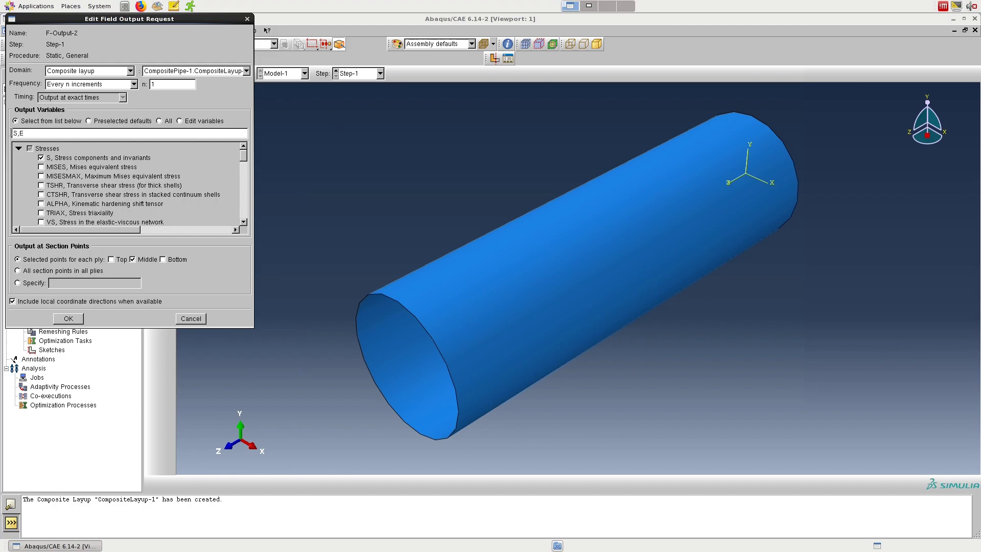
pyautogui.moveTo(243, 158); pyautogui.dragTo(244, 177)
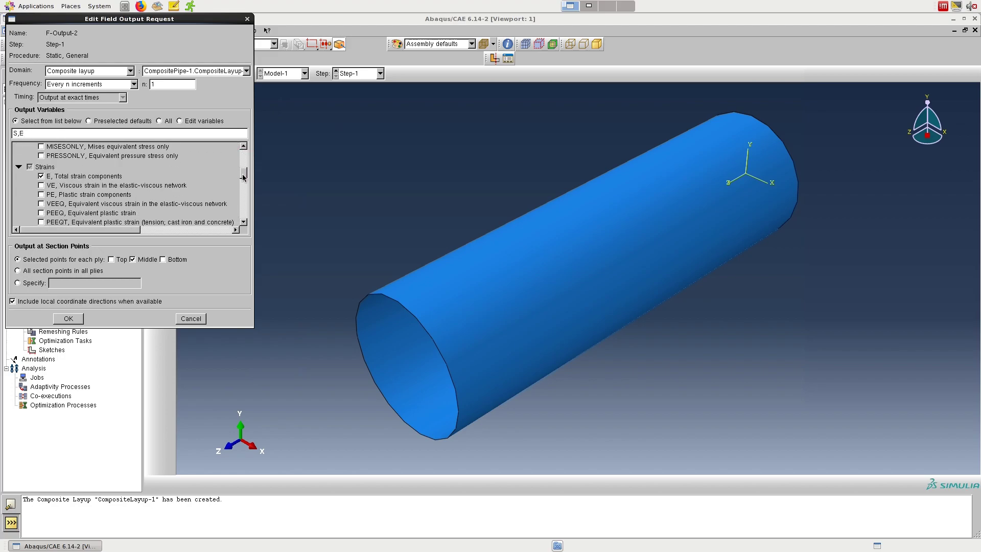
pyautogui.click(62, 320)
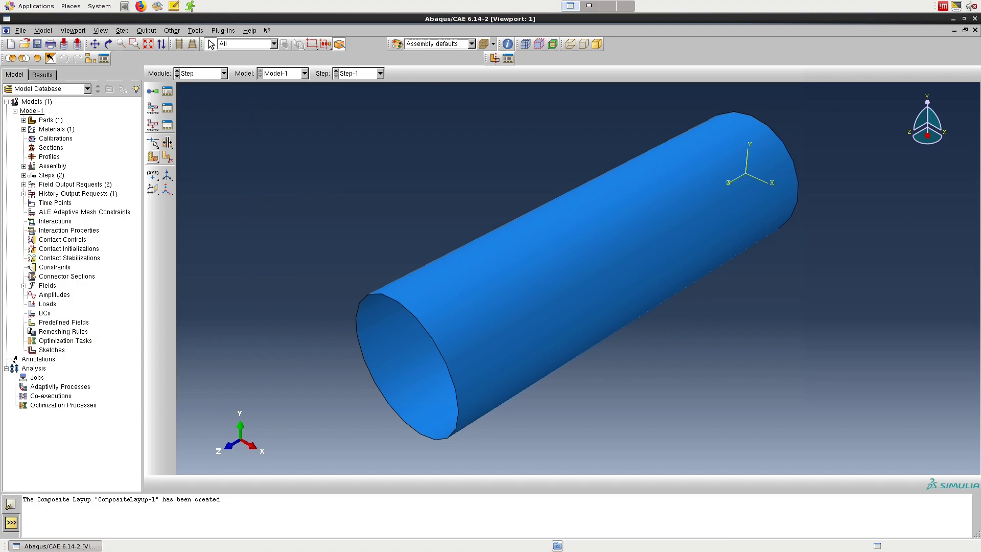
# - In the Load module, apply a shell edge load of magnitude 1000 to the pipe's near end edge
pyautogui.click(177, 76)
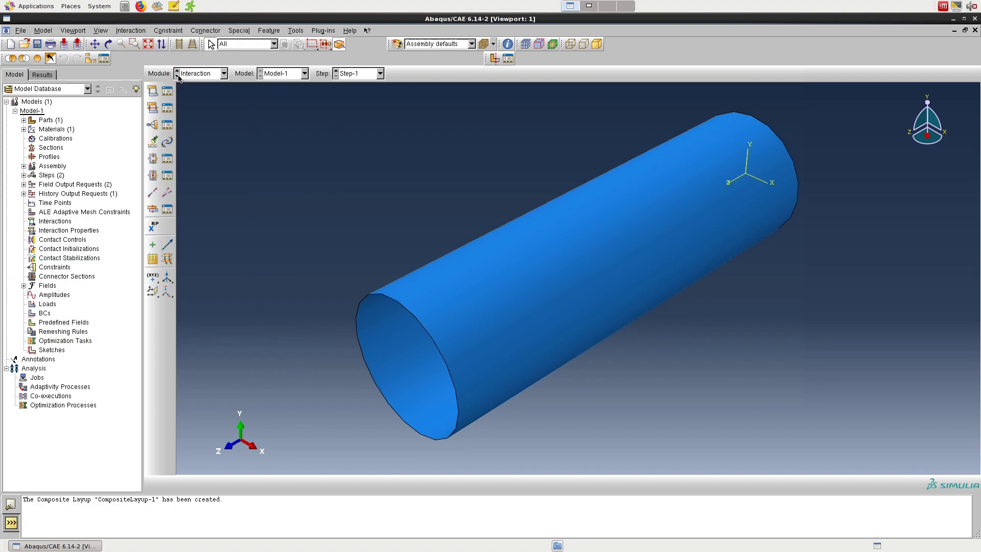
pyautogui.click(177, 76)
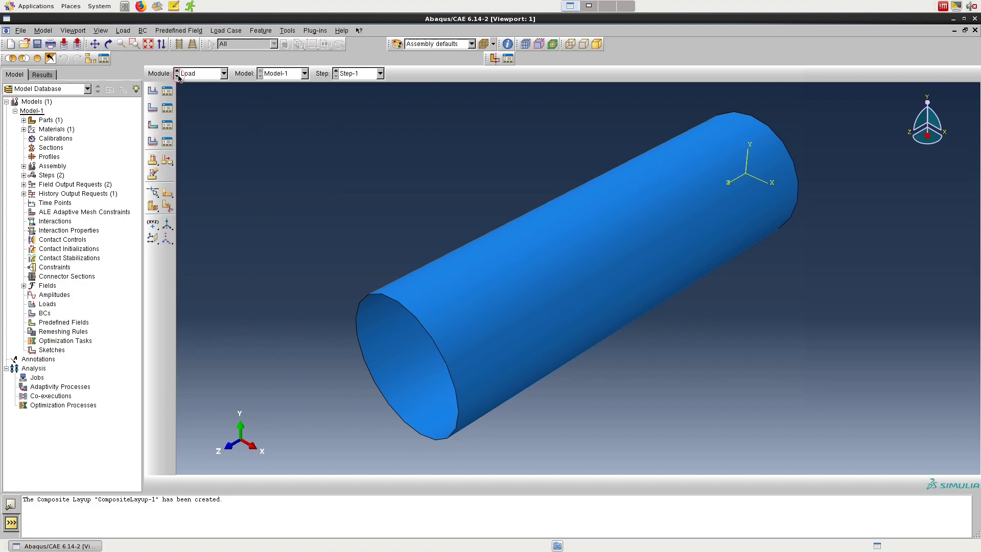
pyautogui.click(154, 91)
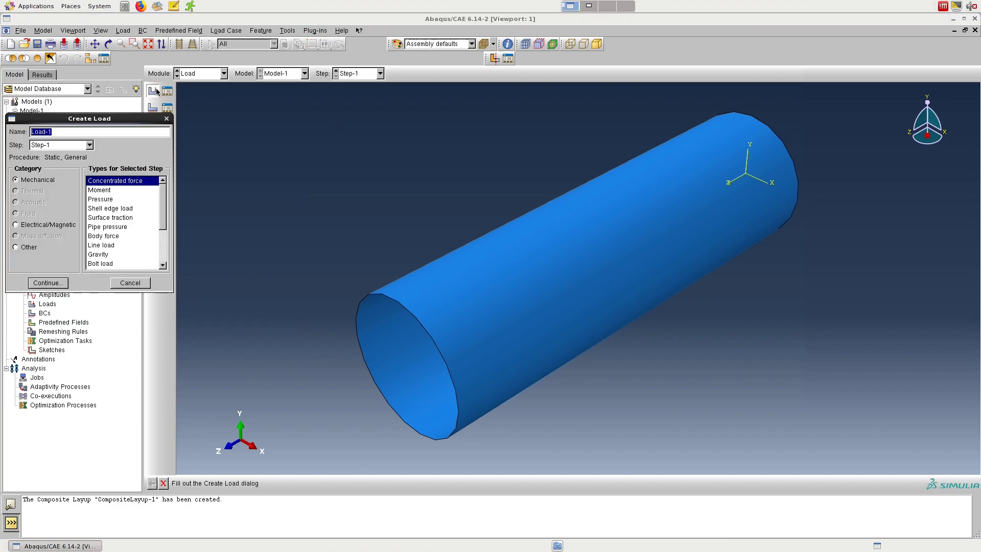
pyautogui.click(126, 210)
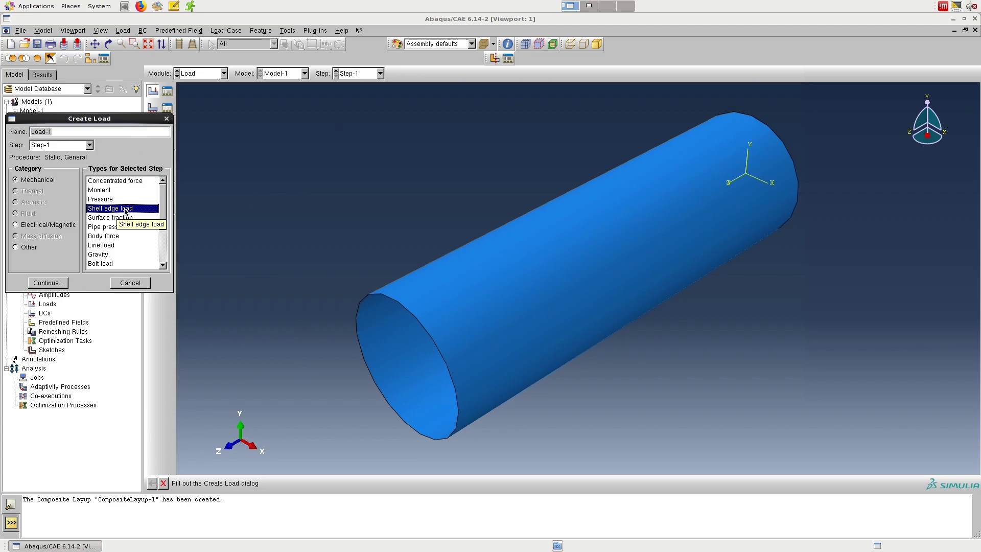
pyautogui.click(48, 283)
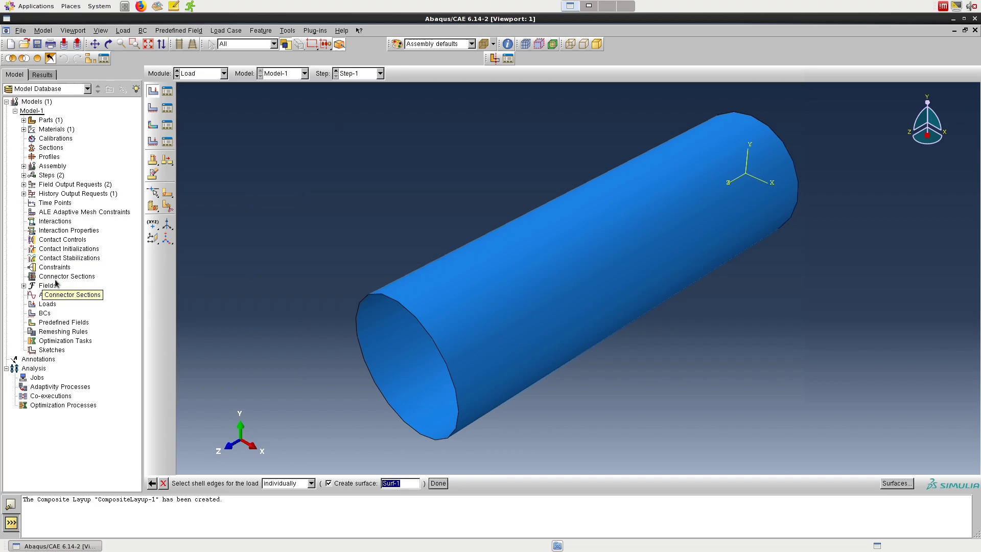
pyautogui.click(414, 317)
pyautogui.click(438, 484)
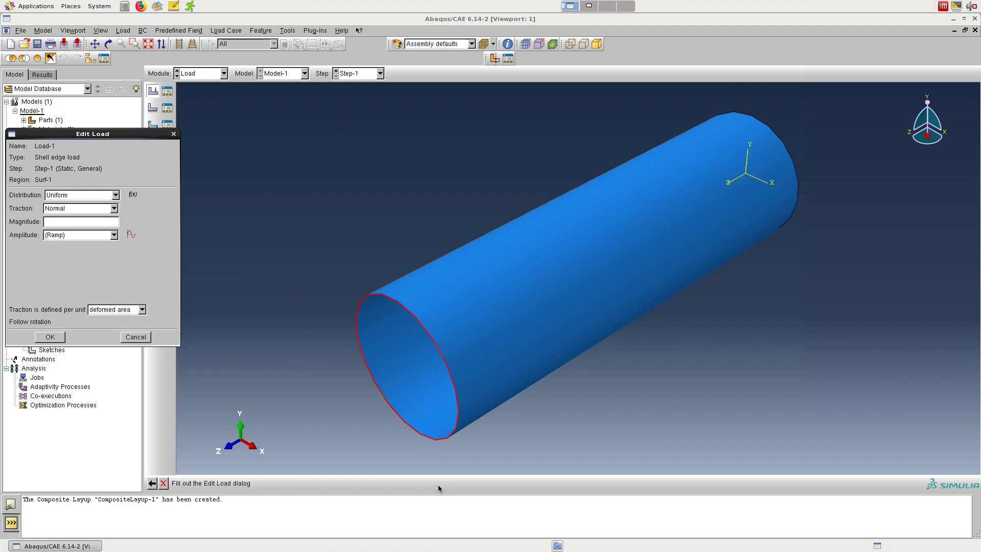
pyautogui.click(101, 222)
pyautogui.write('1000')
pyautogui.click(49, 338)
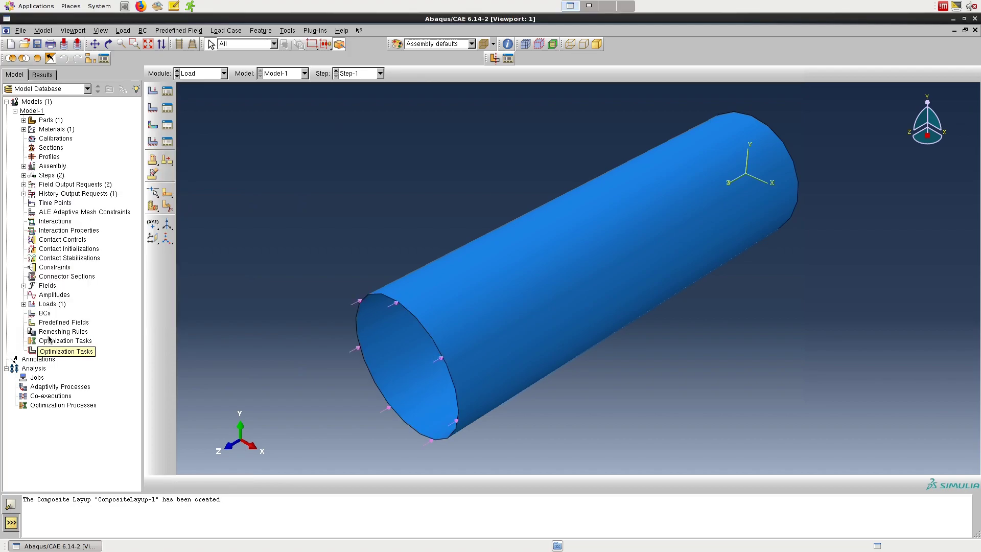
# - Create displacement/rotation BC-1 on the near end edge fixing U1, U2, UR1, UR2, UR3 at 0
pyautogui.click(155, 108)
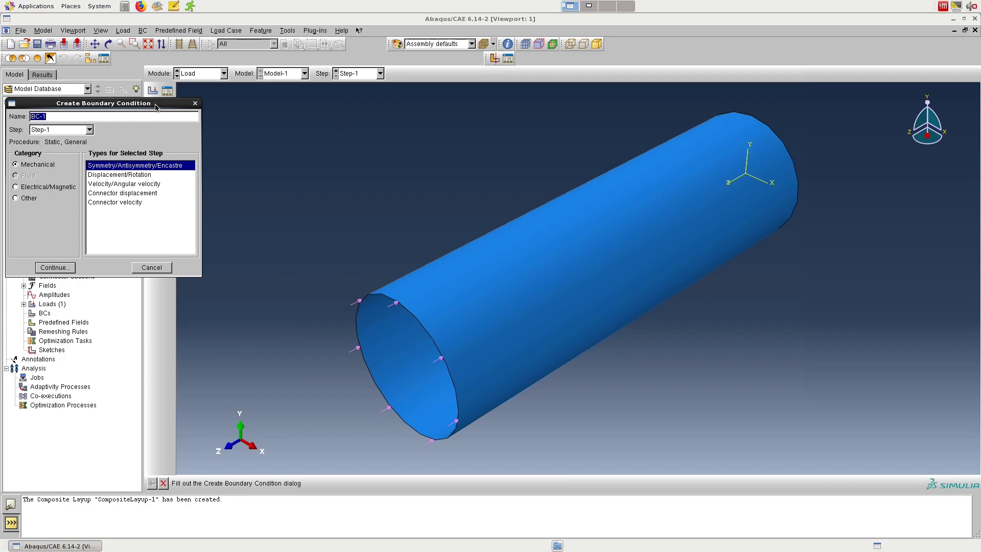
pyautogui.click(143, 175)
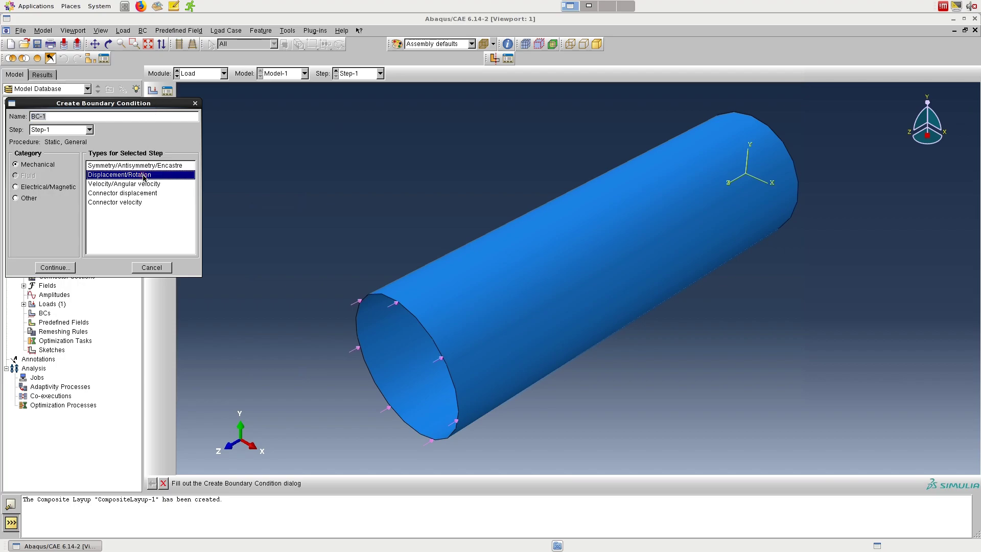
pyautogui.click(64, 269)
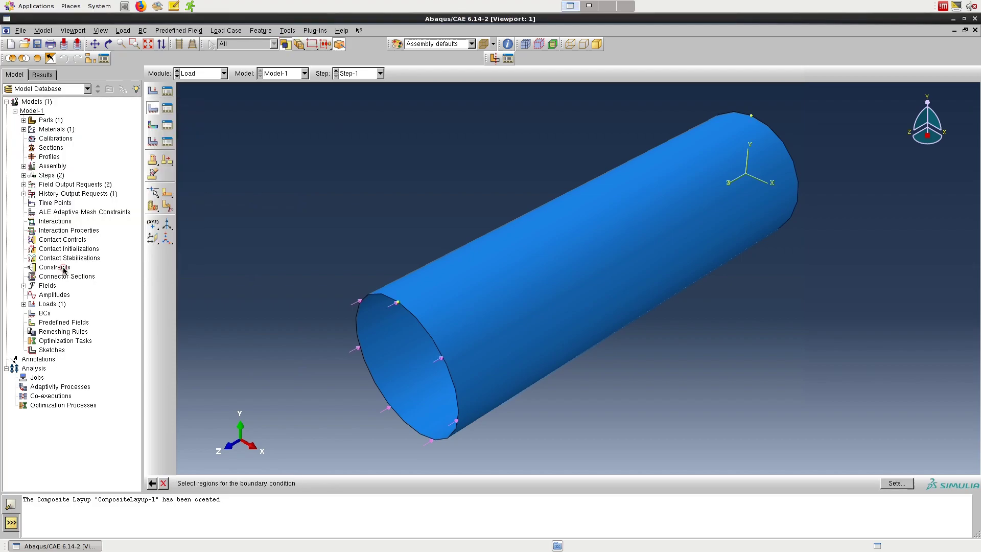
pyautogui.click(429, 338)
pyautogui.click(400, 483)
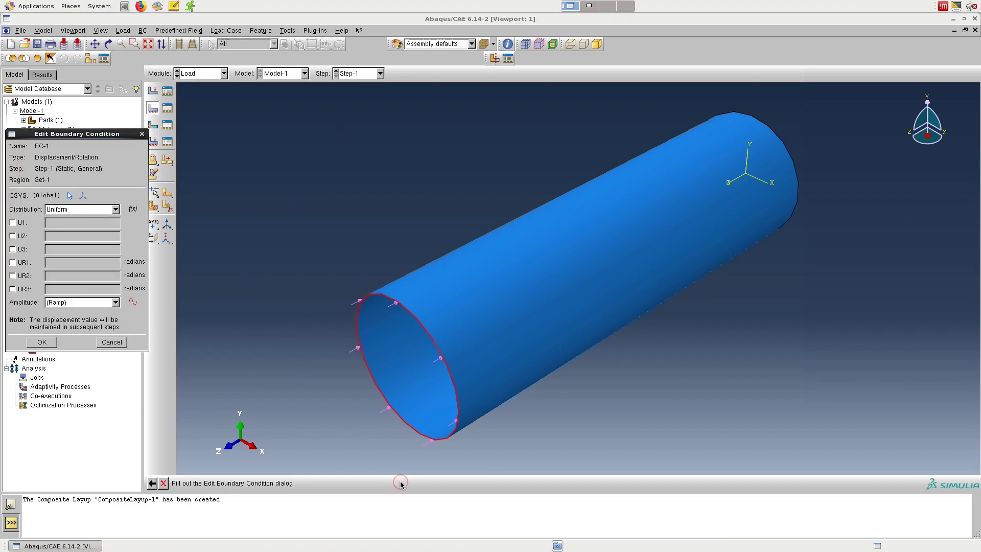
pyautogui.click(19, 224)
pyautogui.click(13, 235)
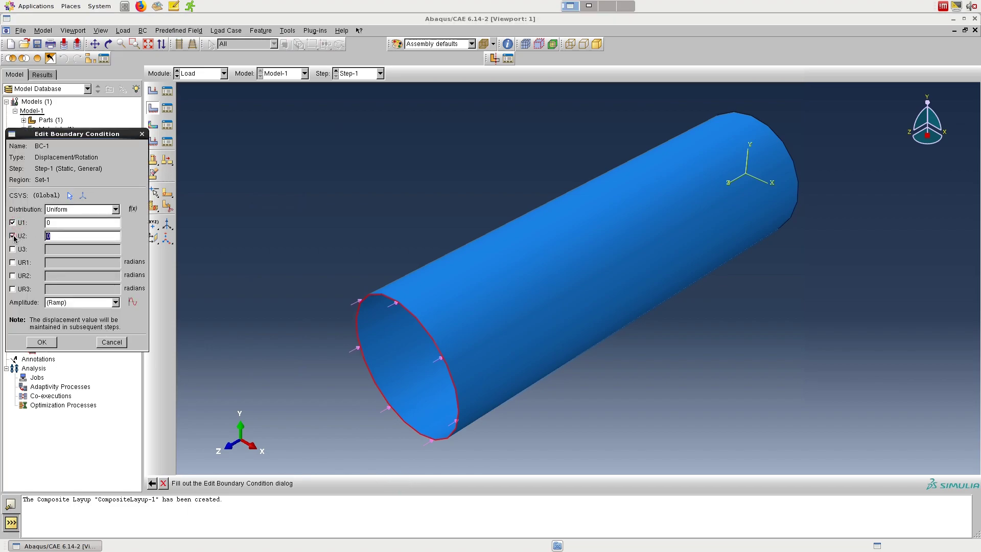
pyautogui.click(12, 262)
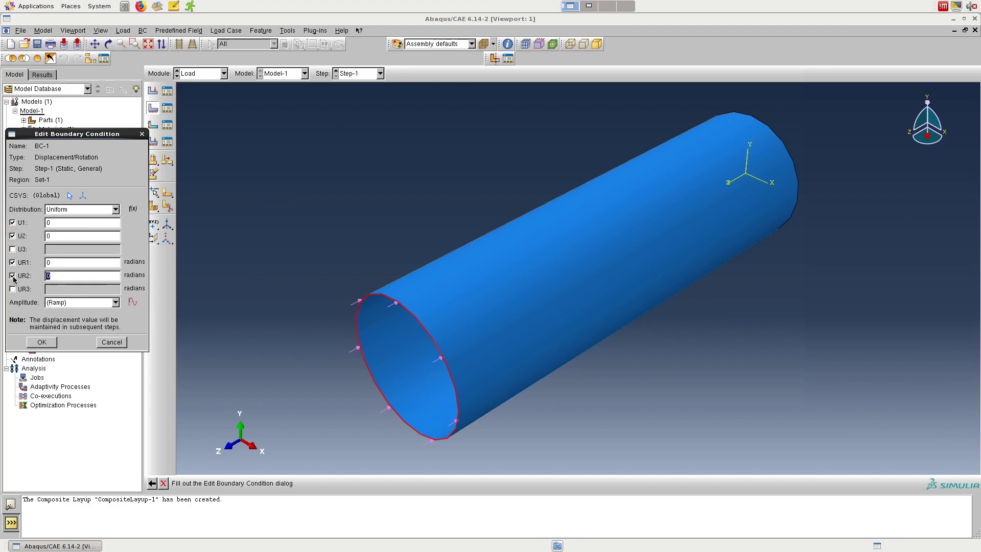
pyautogui.click(12, 288)
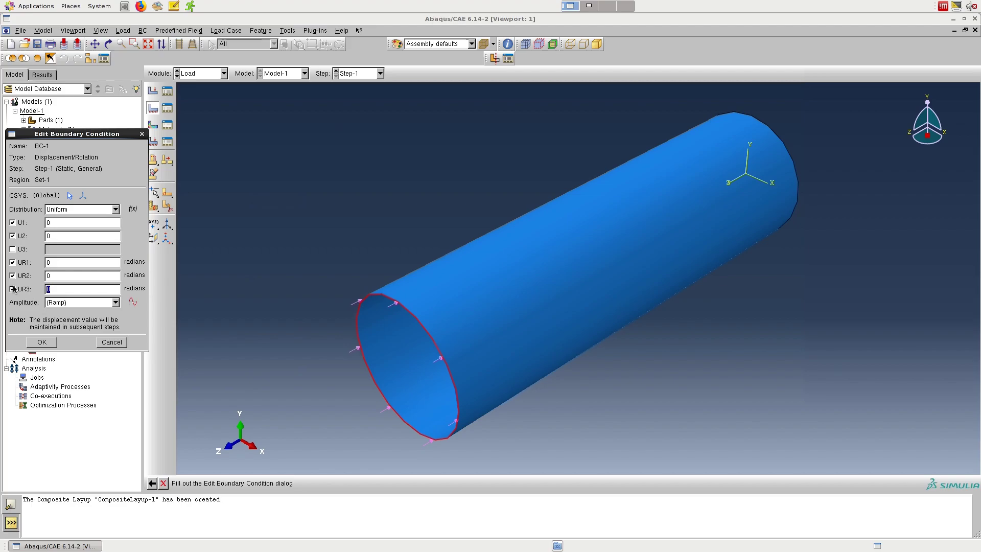
pyautogui.click(42, 342)
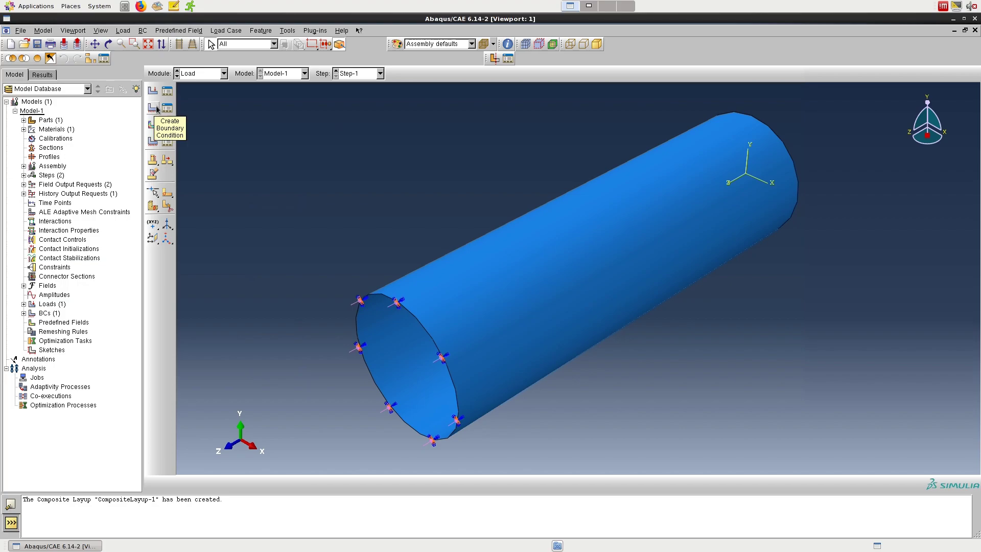
# - Create BC-2 on the far end edge with U1–U3 and UR1–UR3 all fixed at 0
pyautogui.click(153, 107)
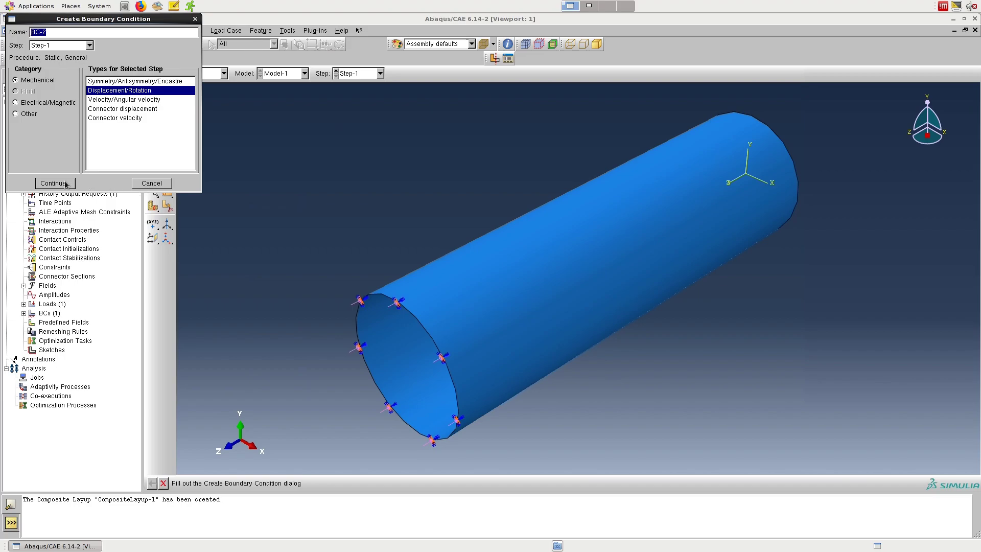
pyautogui.click(54, 183)
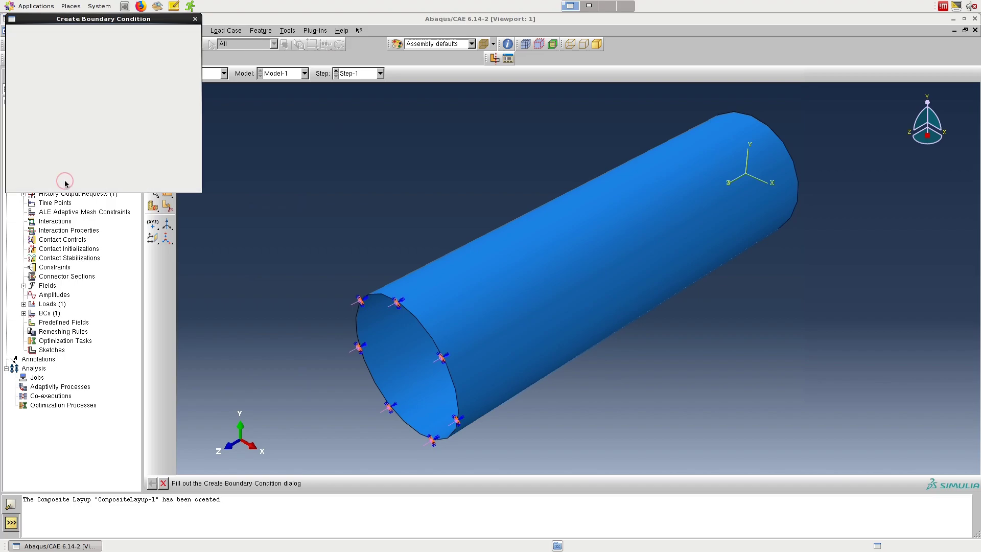
pyautogui.click(762, 124)
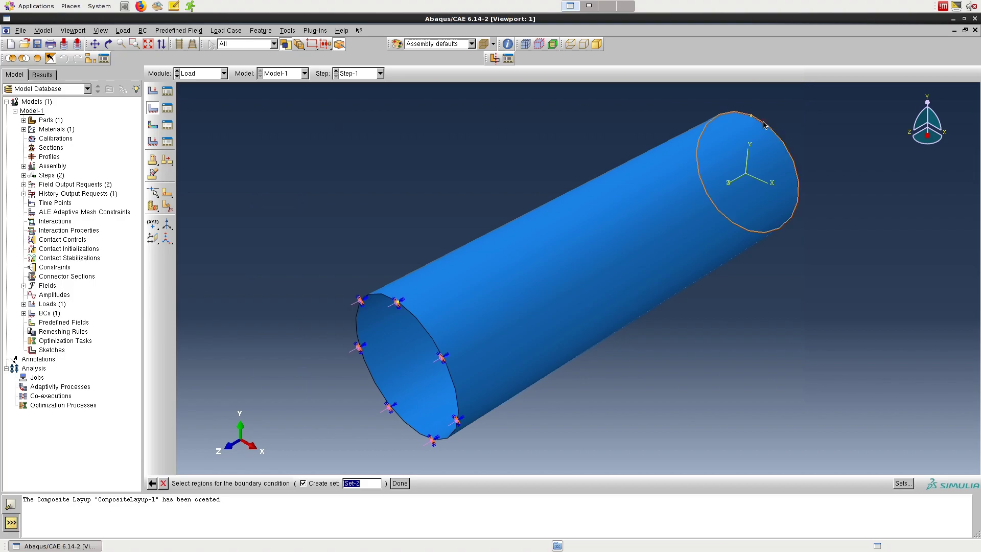
pyautogui.click(400, 483)
pyautogui.click(12, 126)
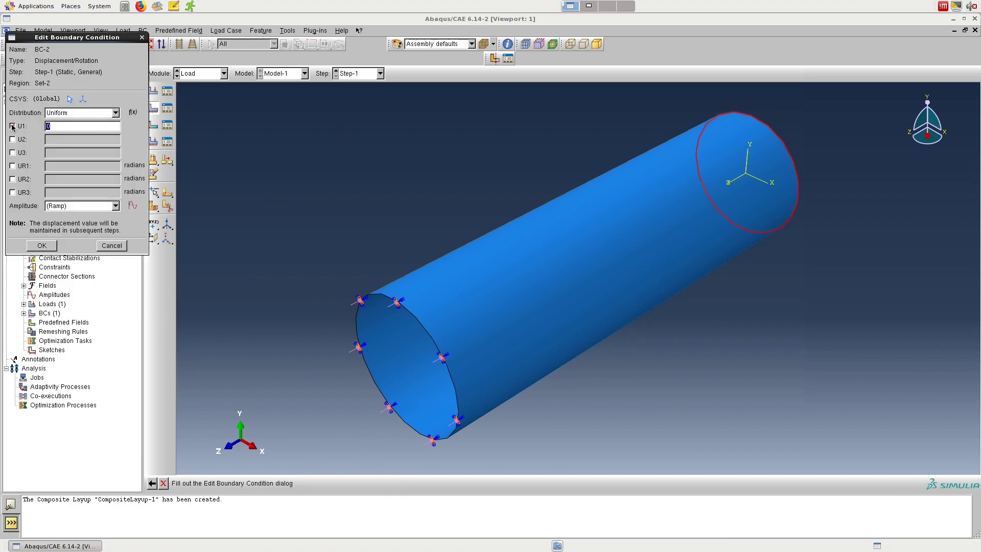
pyautogui.click(13, 139)
pyautogui.click(12, 153)
pyautogui.click(13, 166)
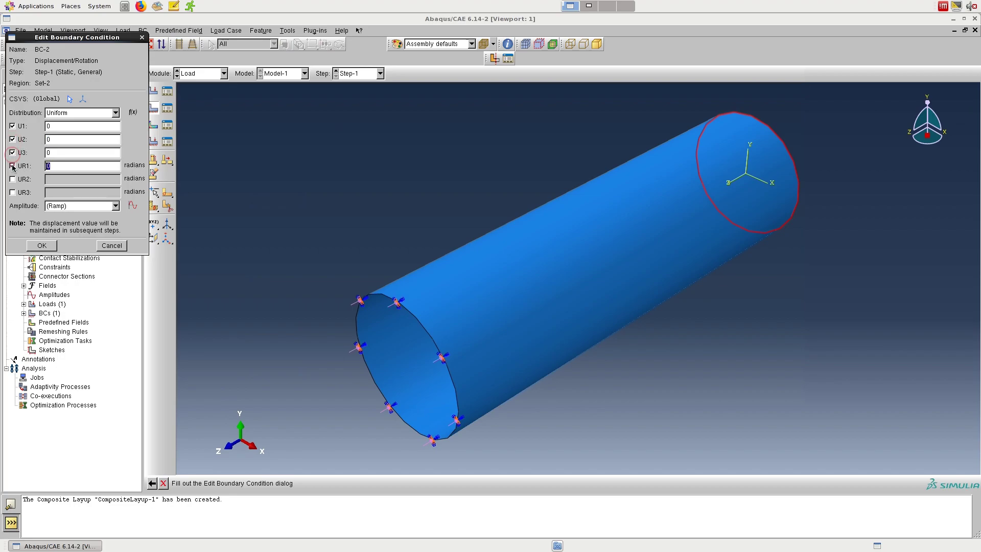
pyautogui.click(12, 178)
pyautogui.click(13, 192)
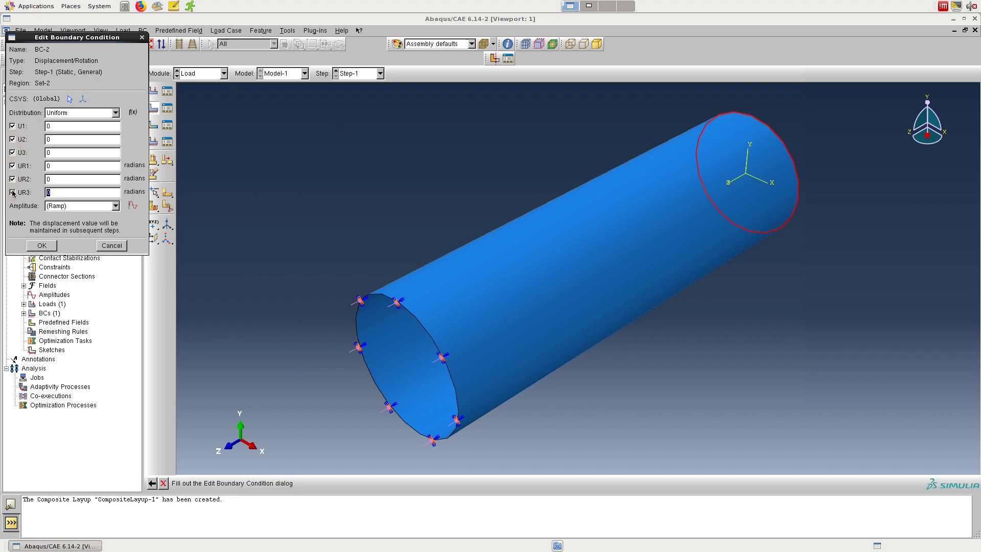
pyautogui.click(41, 246)
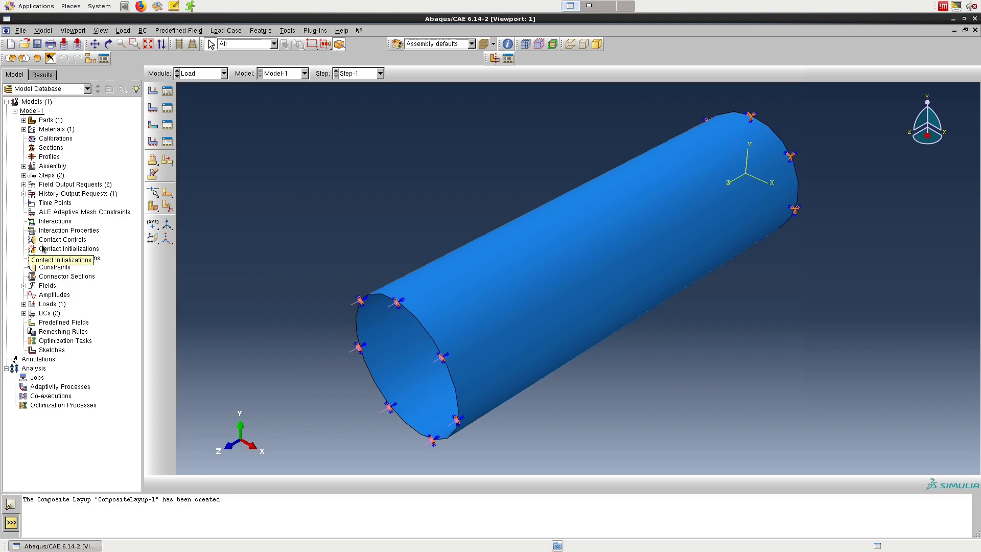
# - In the Mesh module, dismiss the dependent-instance error and work on the CompositePipe part instead
pyautogui.click(223, 74)
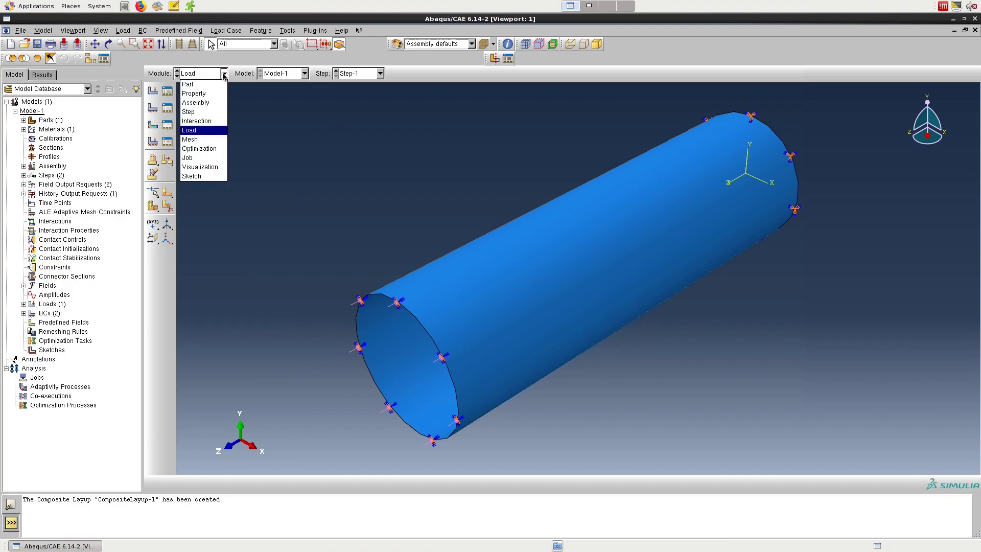
pyautogui.click(204, 139)
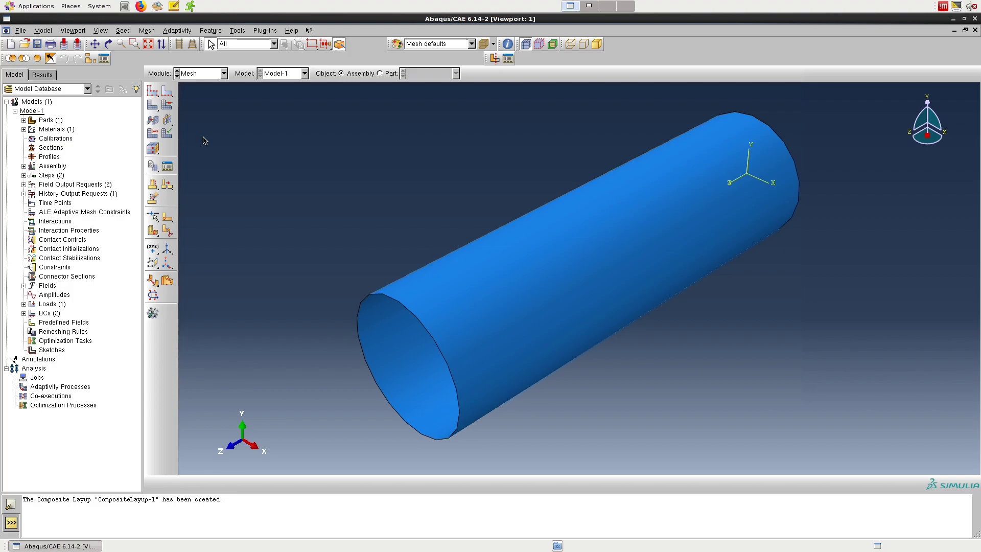
pyautogui.click(152, 90)
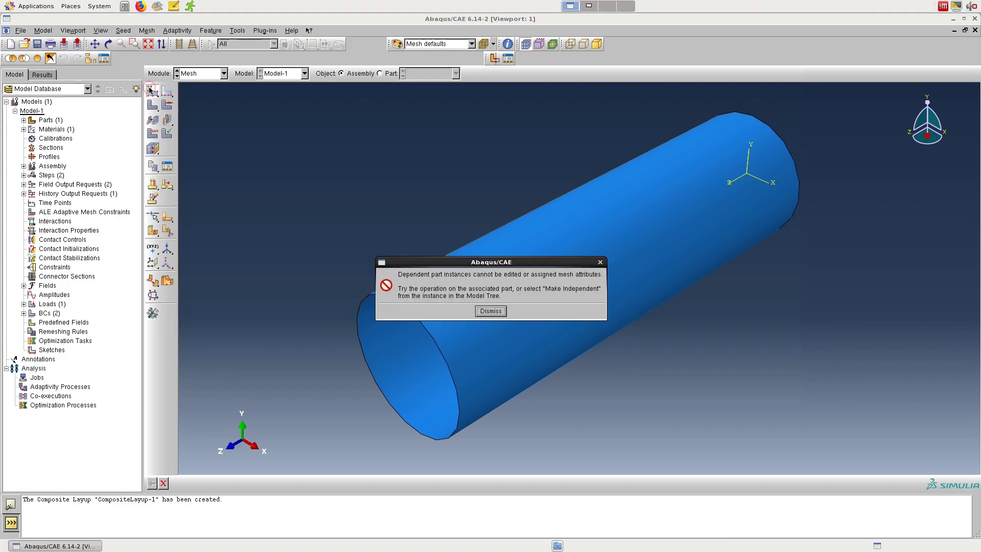
pyautogui.click(481, 311)
pyautogui.click(389, 74)
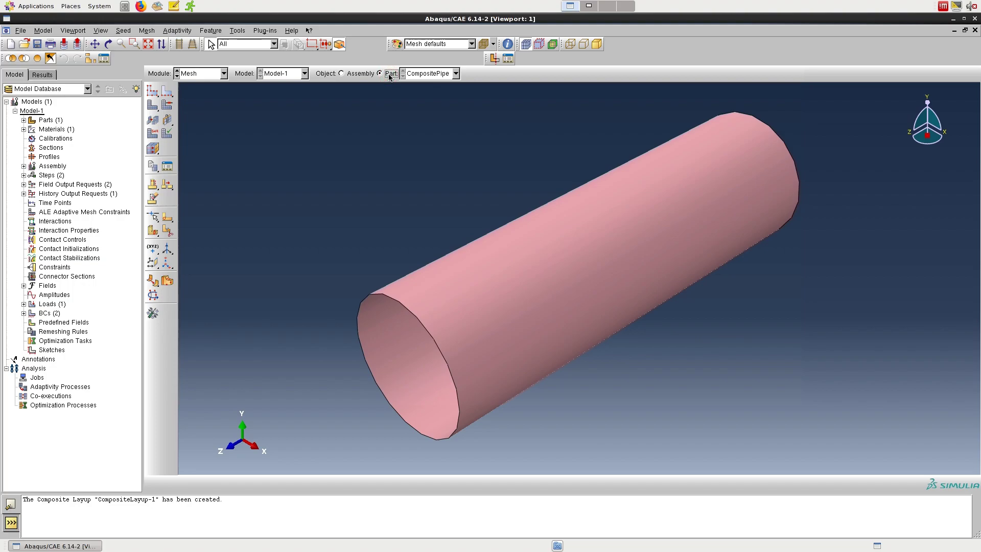
# - Seed the CompositePipe part globally at 0.2, then change the approximate global size to 2
pyautogui.click(152, 92)
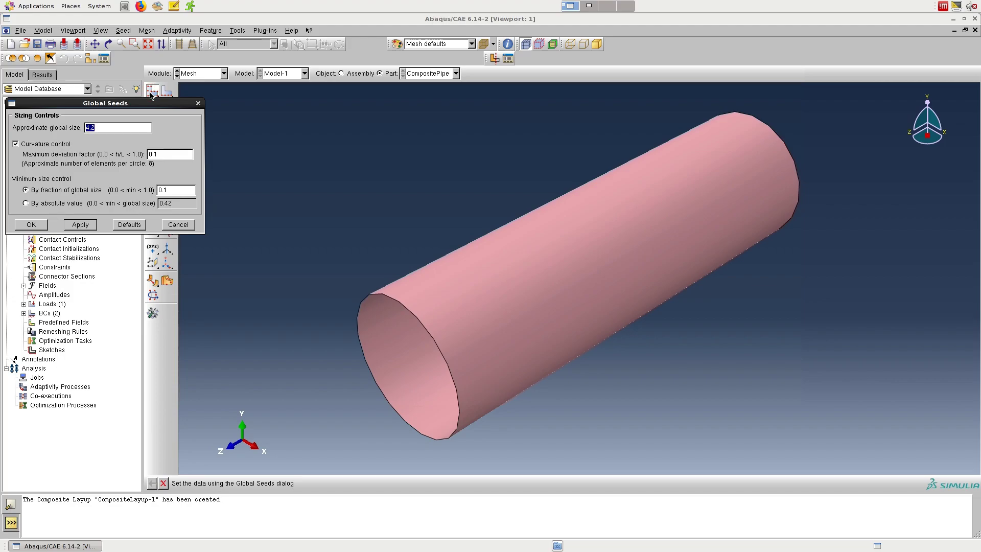
pyautogui.write('0.2')
pyautogui.click(81, 225)
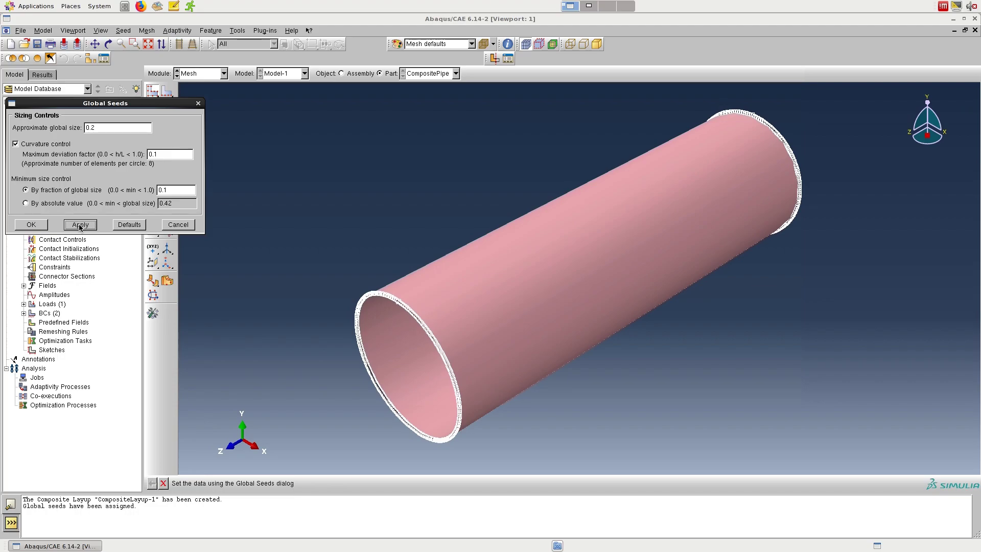
pyautogui.tripleClick(90, 127)
pyautogui.write('2')
pyautogui.click(88, 225)
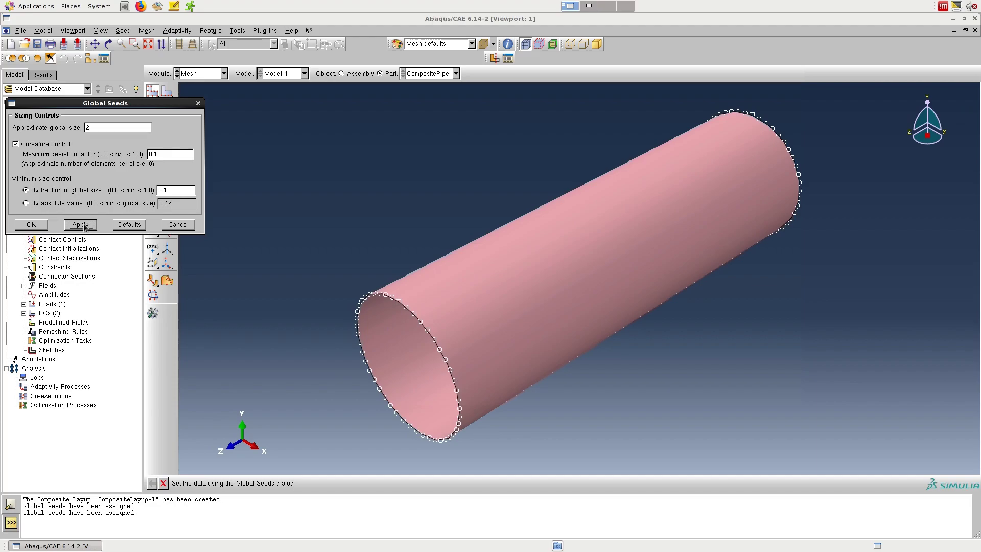
pyautogui.click(34, 224)
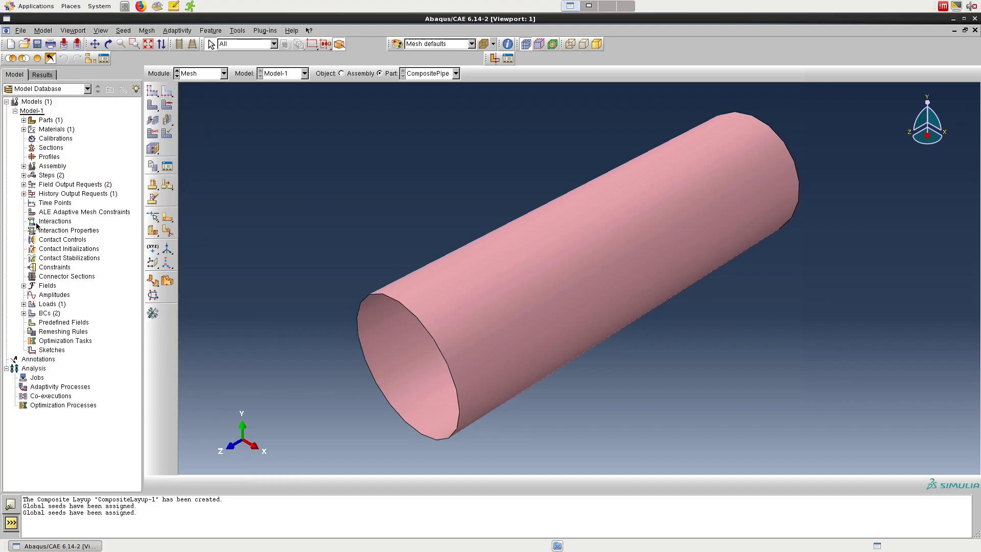
# - Change the pipe's shell element type from reduced-integration S4R to full-integration S4
pyautogui.click(149, 31)
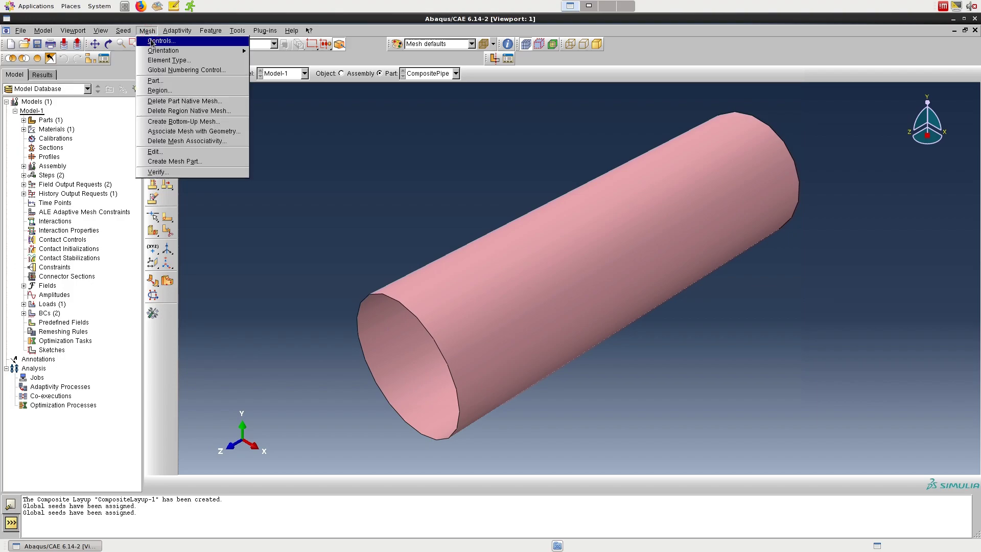
pyautogui.click(154, 60)
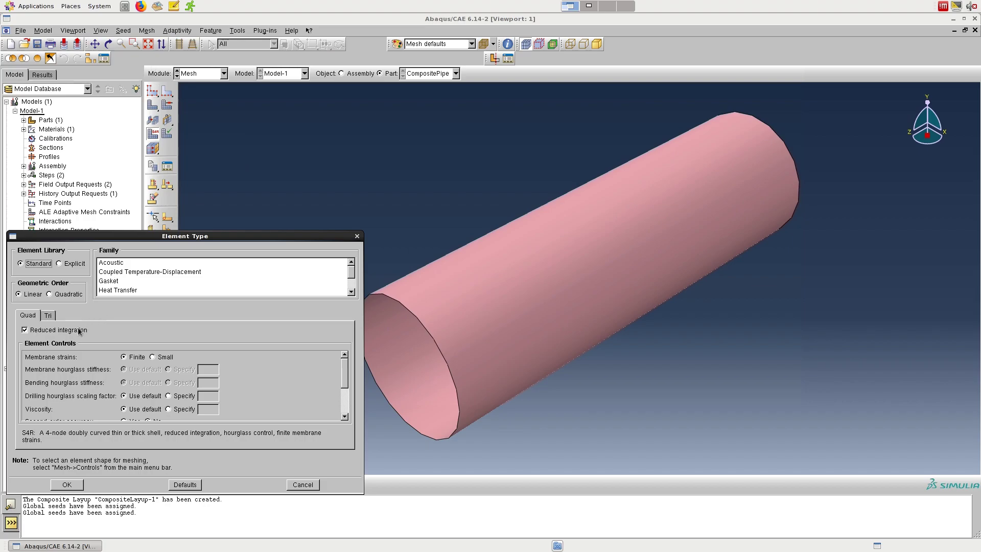
pyautogui.moveTo(351, 270); pyautogui.dragTo(349, 288)
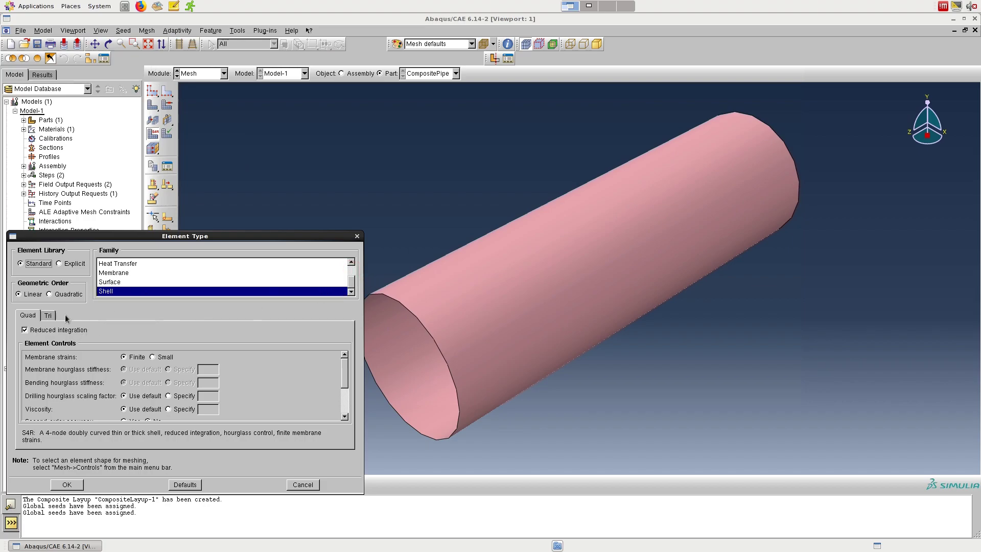
pyautogui.click(44, 331)
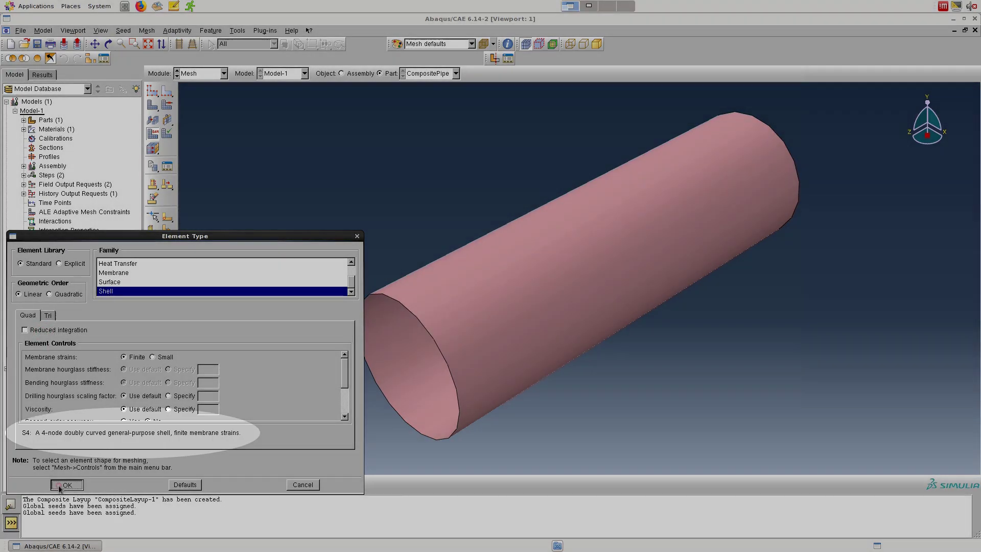
pyautogui.click(58, 486)
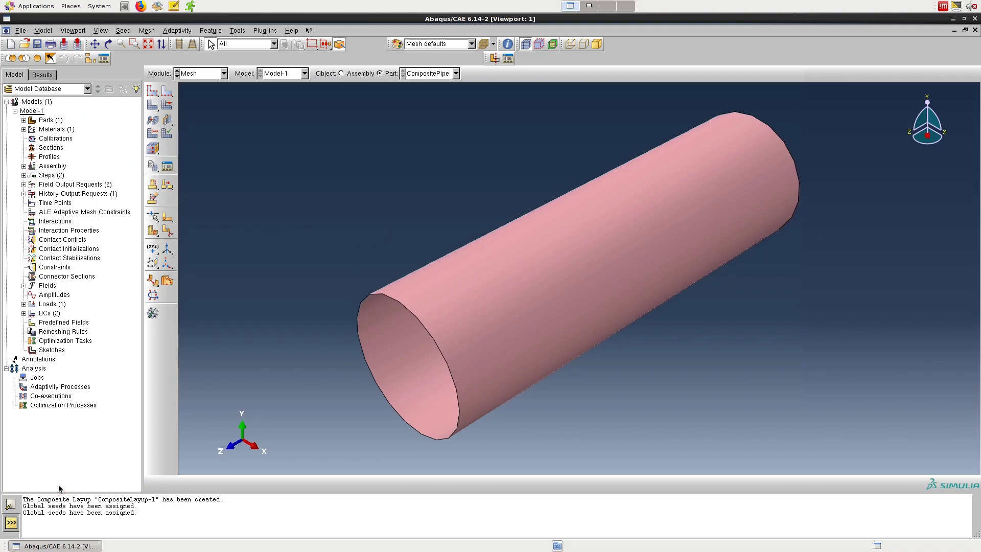
# - Mesh the CompositePipe part, generating 2350 S4 shell elements
pyautogui.click(154, 106)
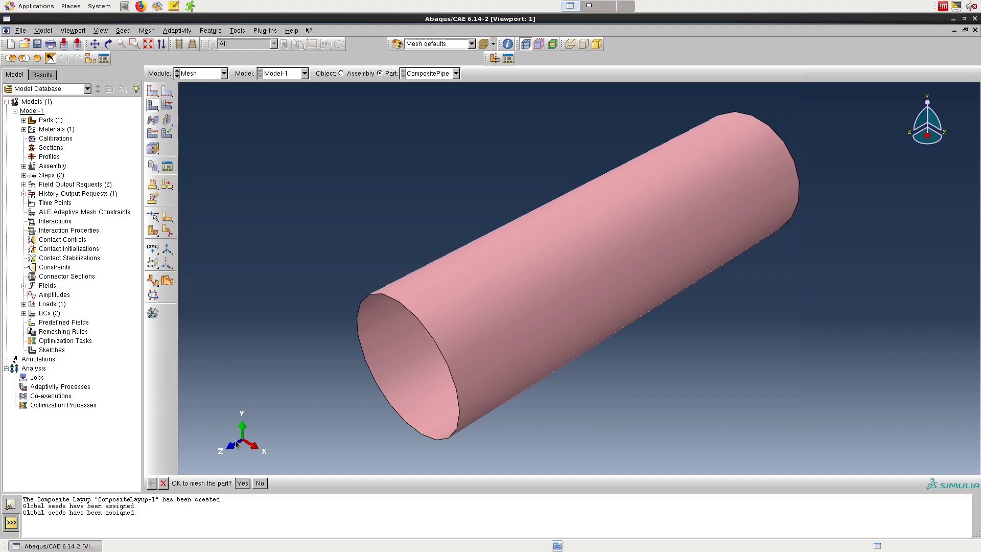
pyautogui.click(242, 484)
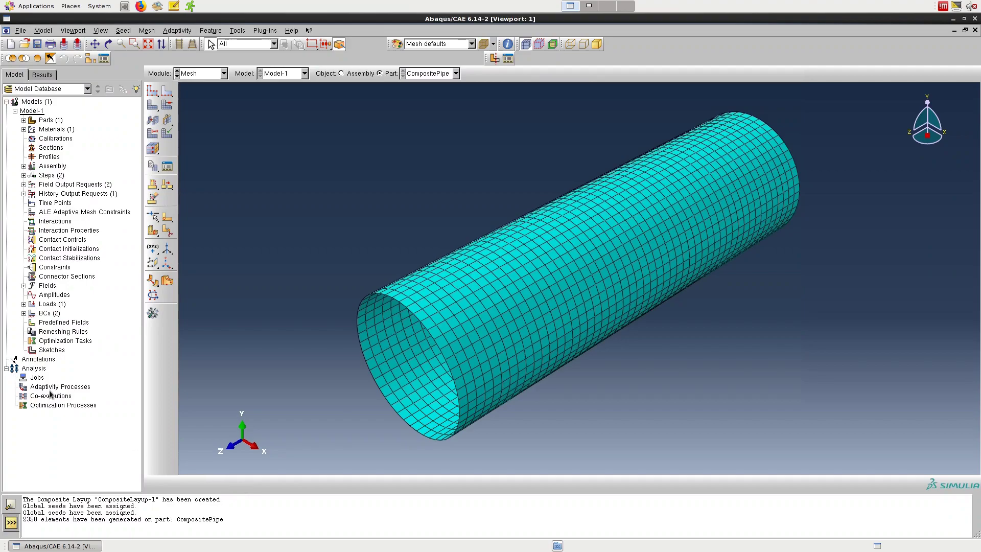
# - Create Job-1 from the Jobs entry in the model tree as a full analysis of Model-1 with default settings
pyautogui.click(35, 378)
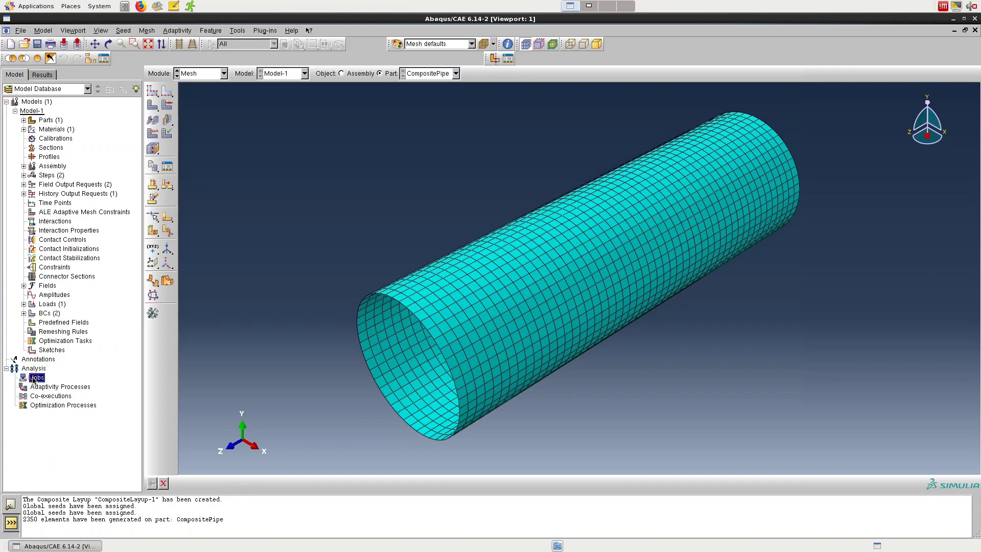
pyautogui.rightClick(32, 381)
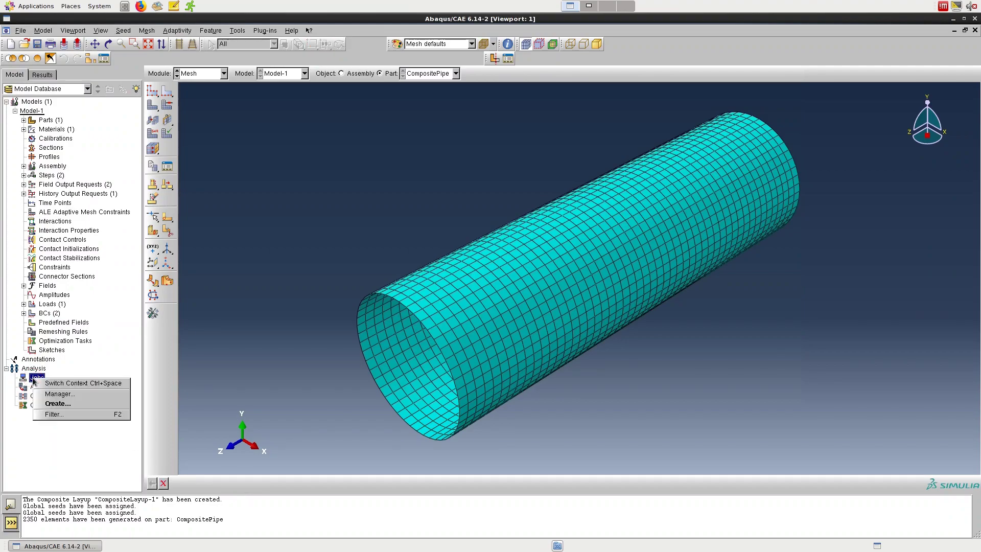
pyautogui.click(50, 404)
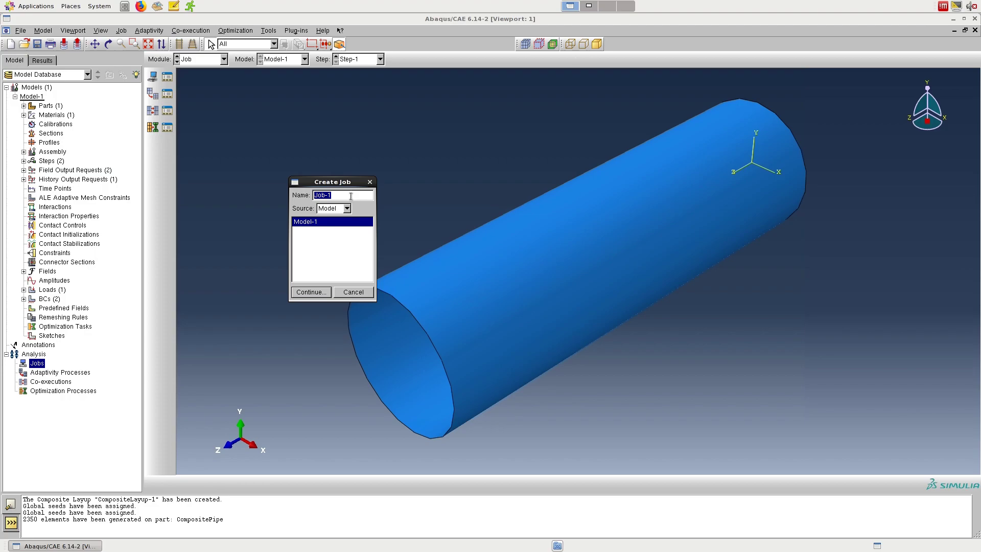
pyautogui.click(310, 292)
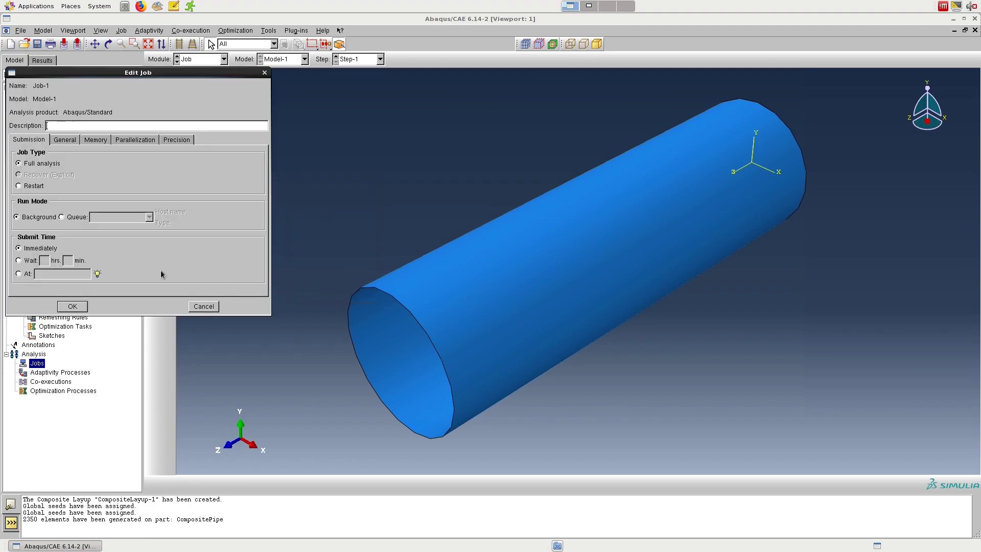
pyautogui.click(71, 306)
pyautogui.click(15, 364)
# - Submit Job-1, overwriting the existing job files, and let the analysis run to completion
pyautogui.rightClick(37, 372)
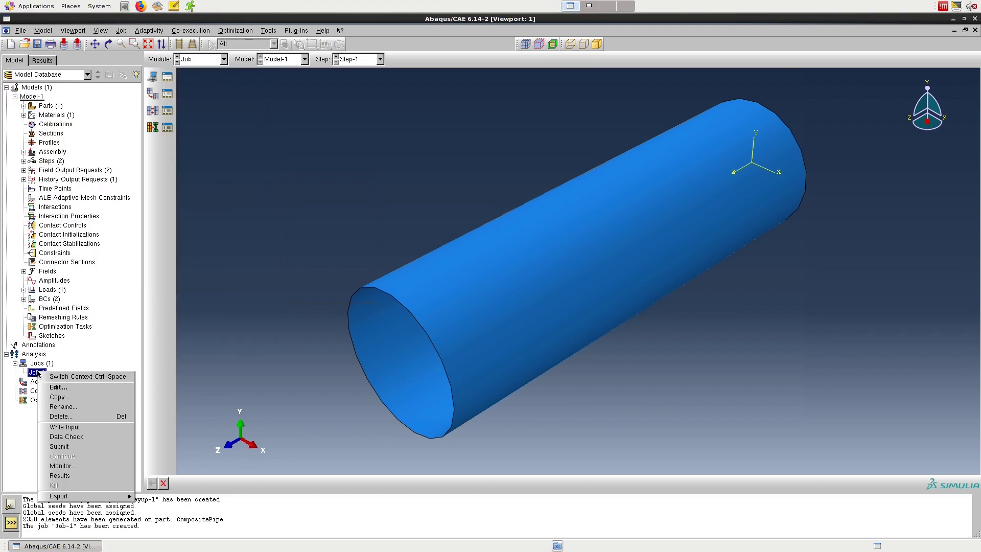
pyautogui.click(66, 447)
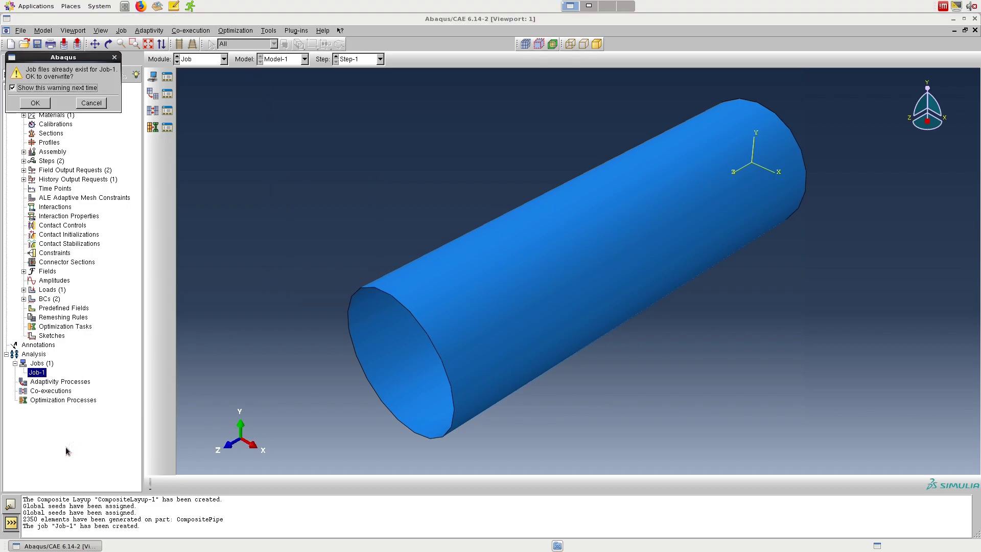
pyautogui.click(34, 103)
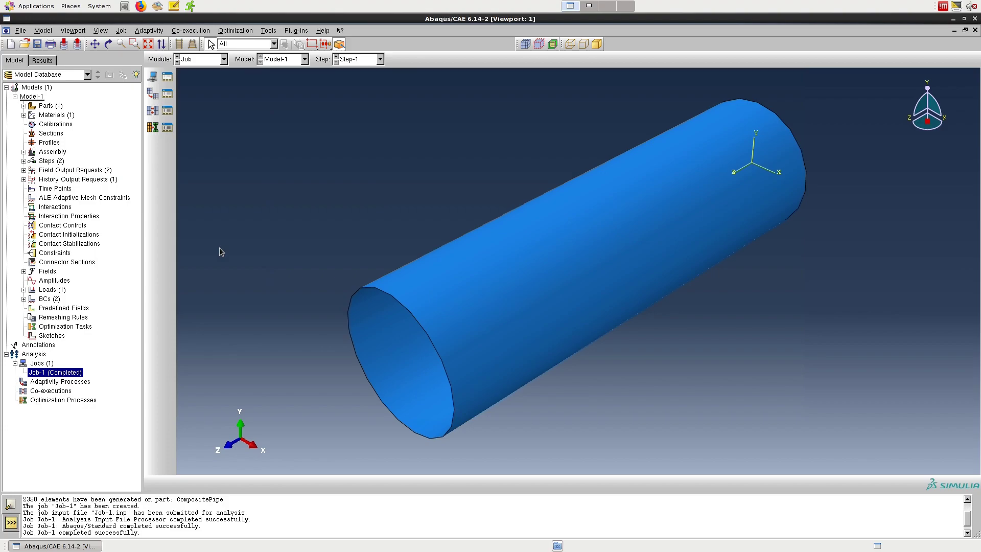
# - Open Job-1's results and plot Mises stress contours on both deformed and undeformed pipe shapes
pyautogui.rightClick(64, 375)
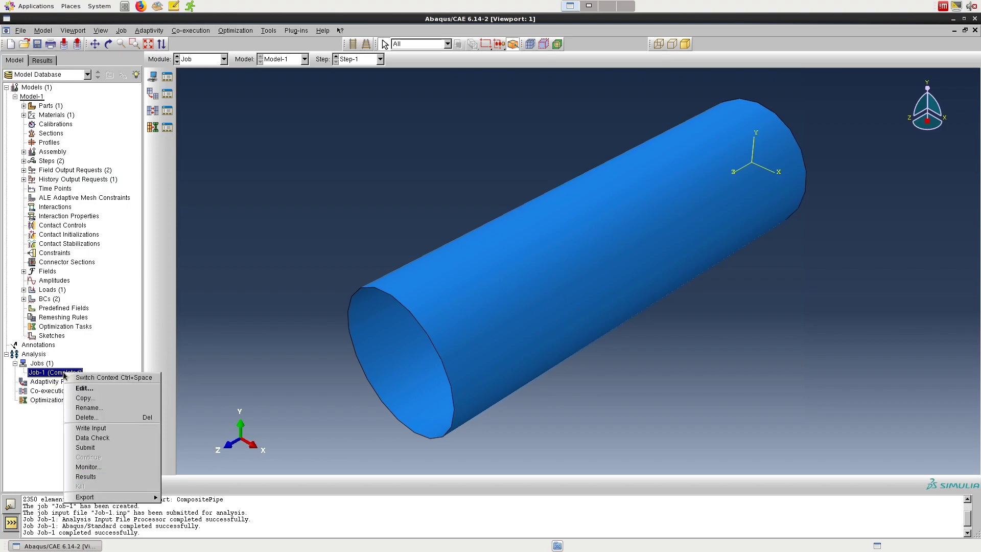
pyautogui.click(87, 476)
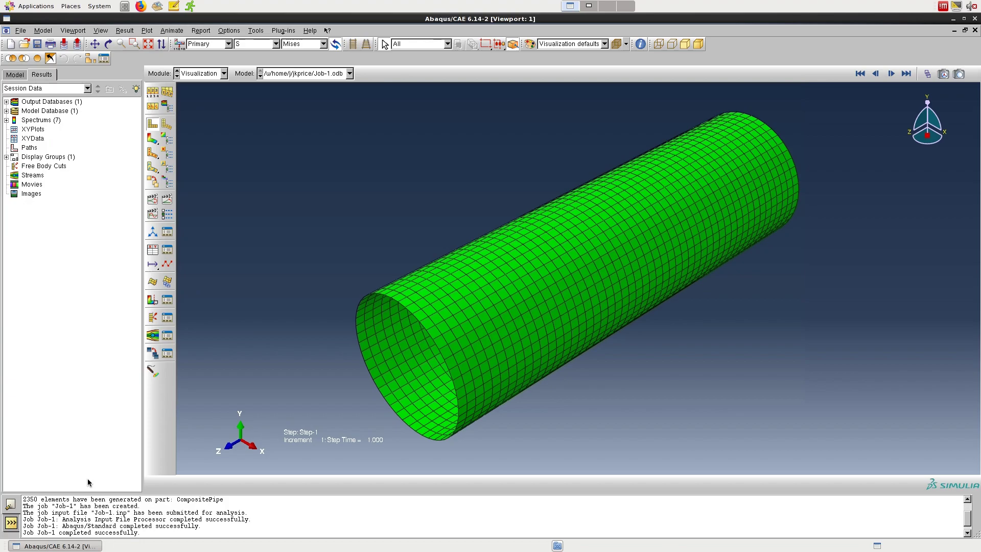
pyautogui.click(153, 142)
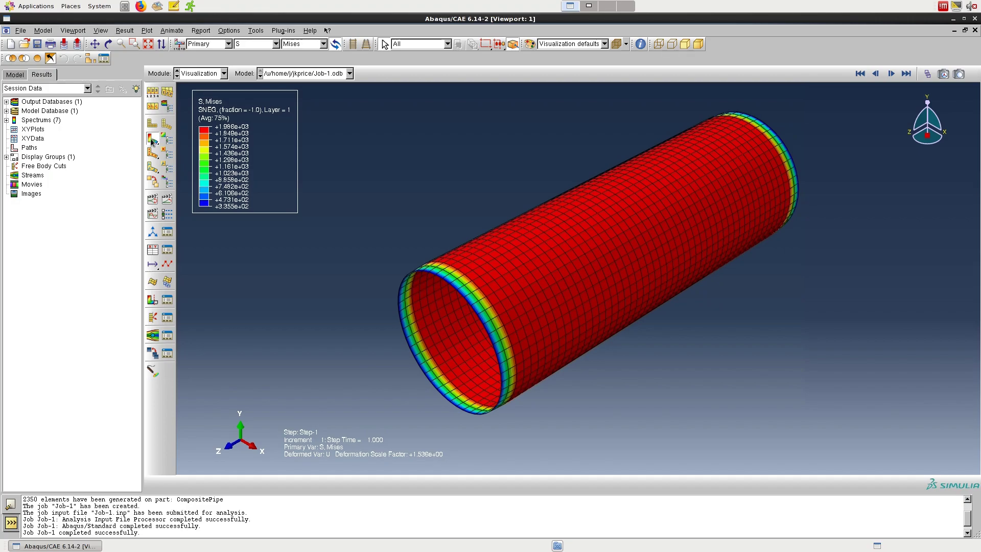
pyautogui.click(155, 142)
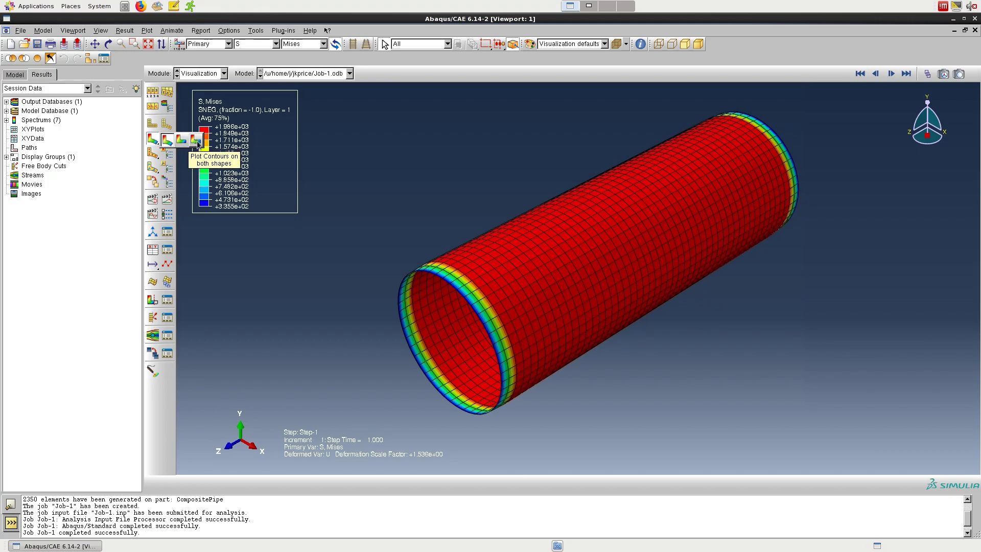
pyautogui.click(198, 143)
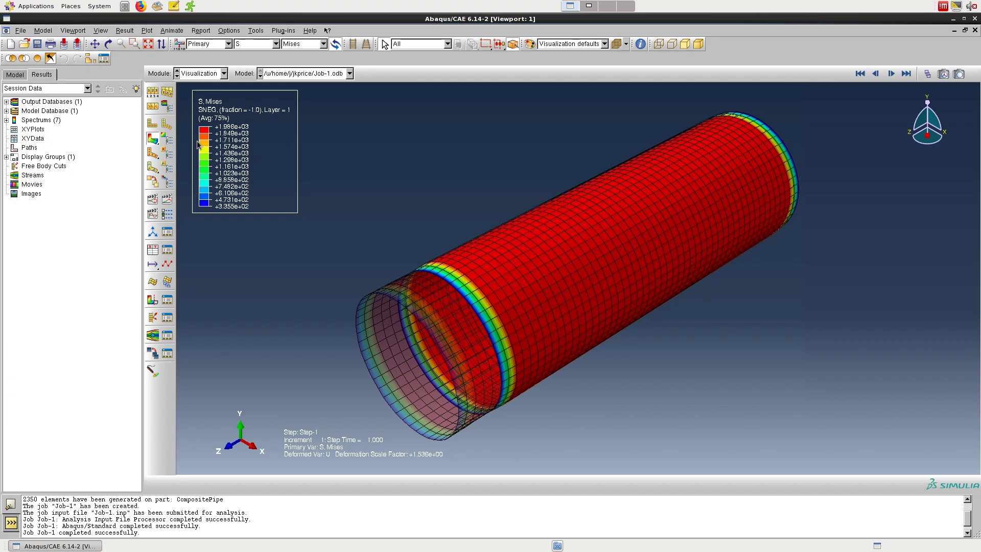
# - Switch the contour field from S to strain E (Max. In-Plane Principal), then open the Result menu
pyautogui.click(276, 44)
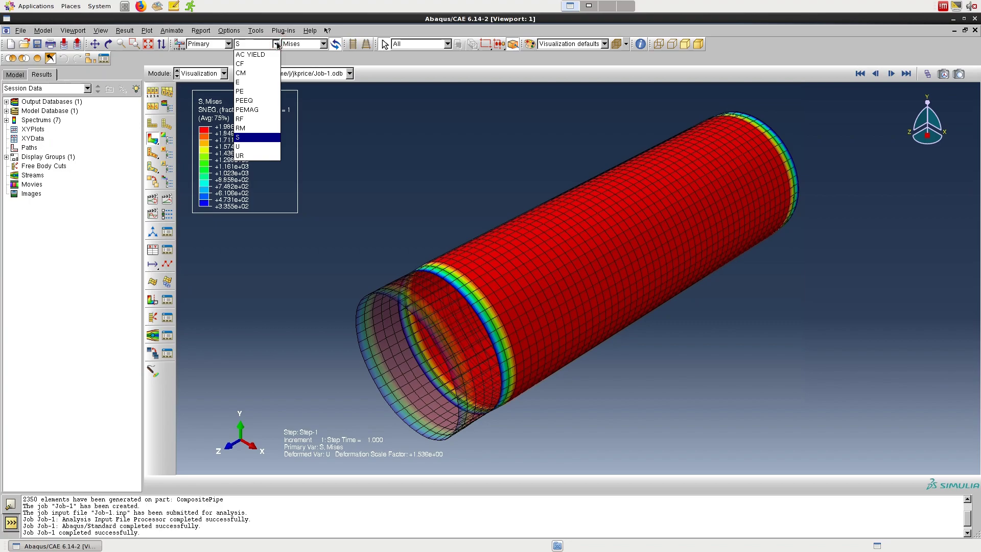
pyautogui.click(257, 82)
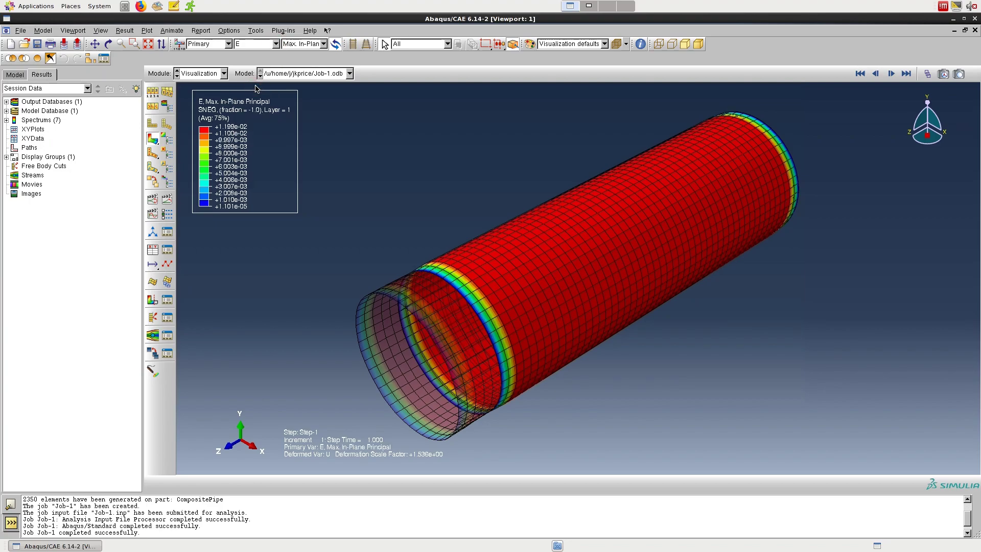
pyautogui.click(294, 45)
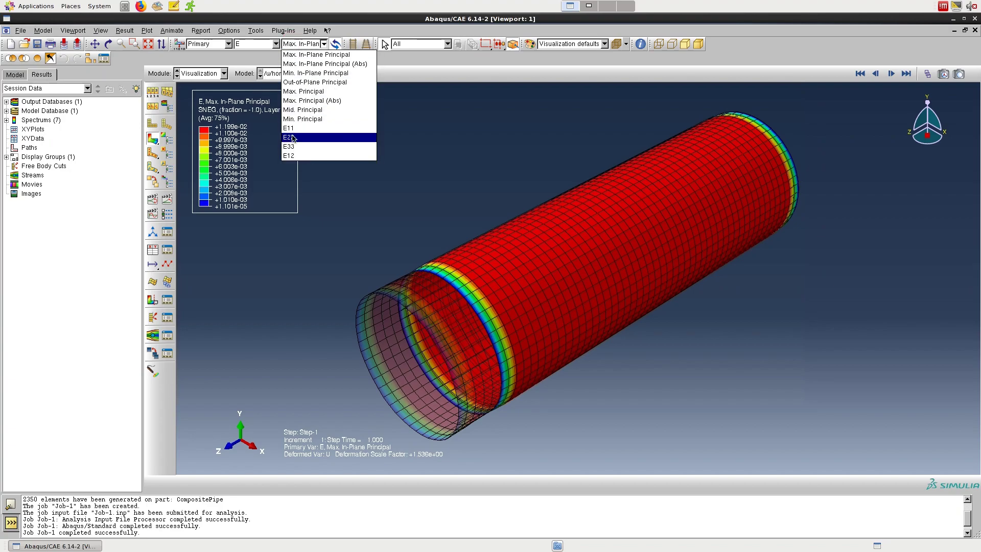
pyautogui.click(415, 128)
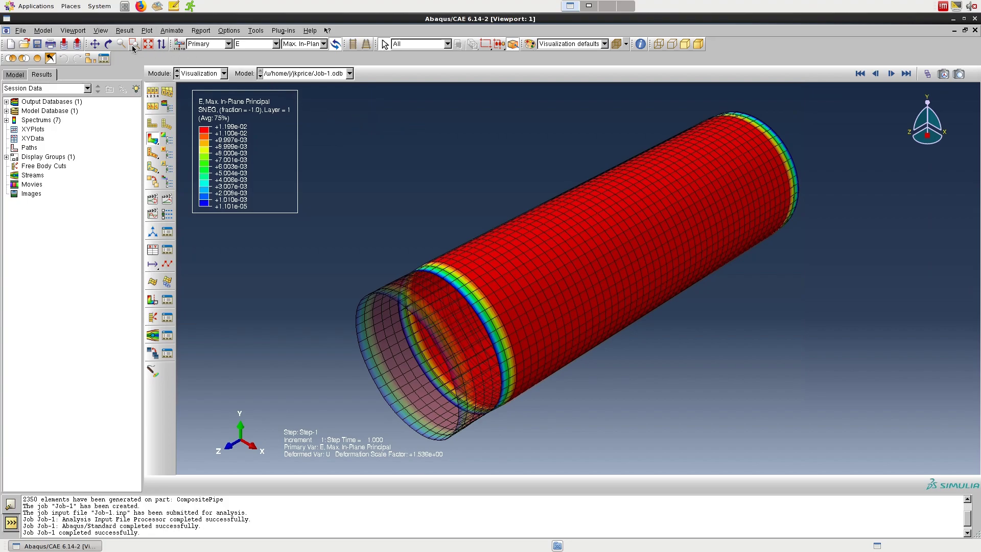
pyautogui.click(125, 30)
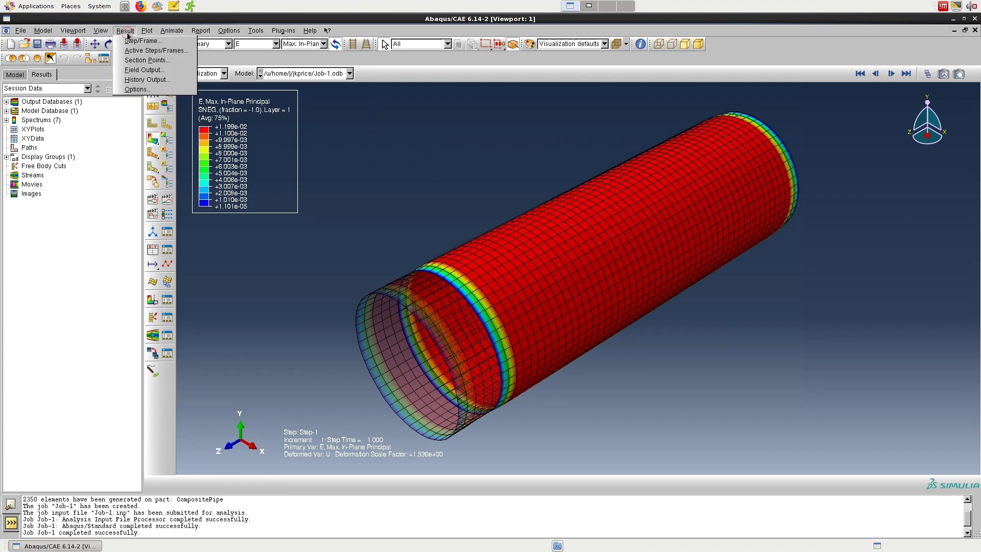
# - In Section Points choose selection by Plies and set the field output back to stress S
pyautogui.click(131, 61)
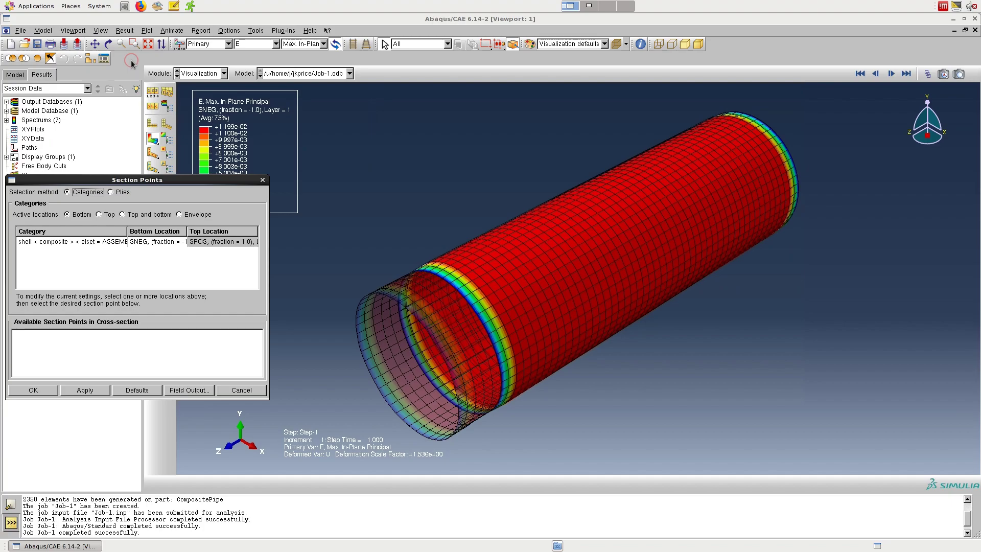
pyautogui.click(123, 193)
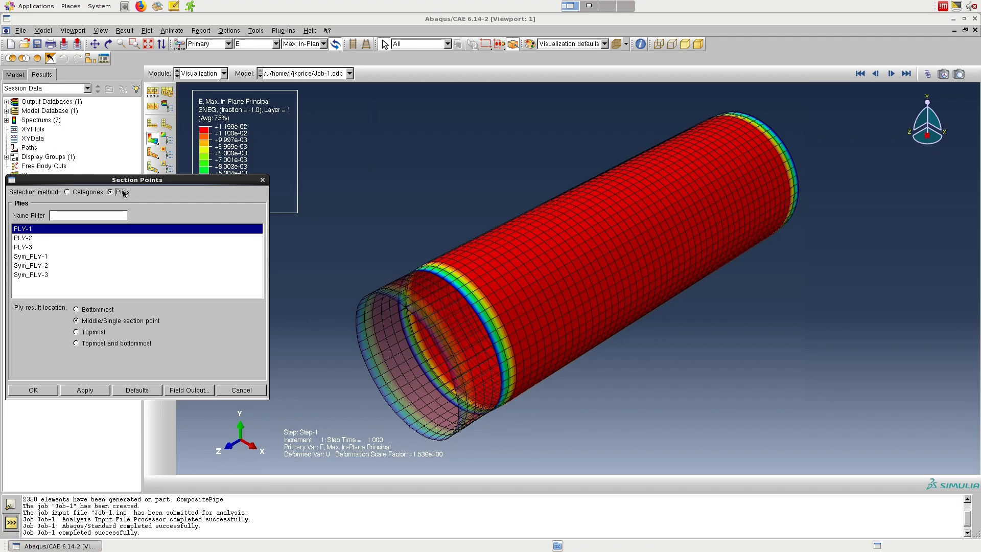
pyautogui.click(247, 44)
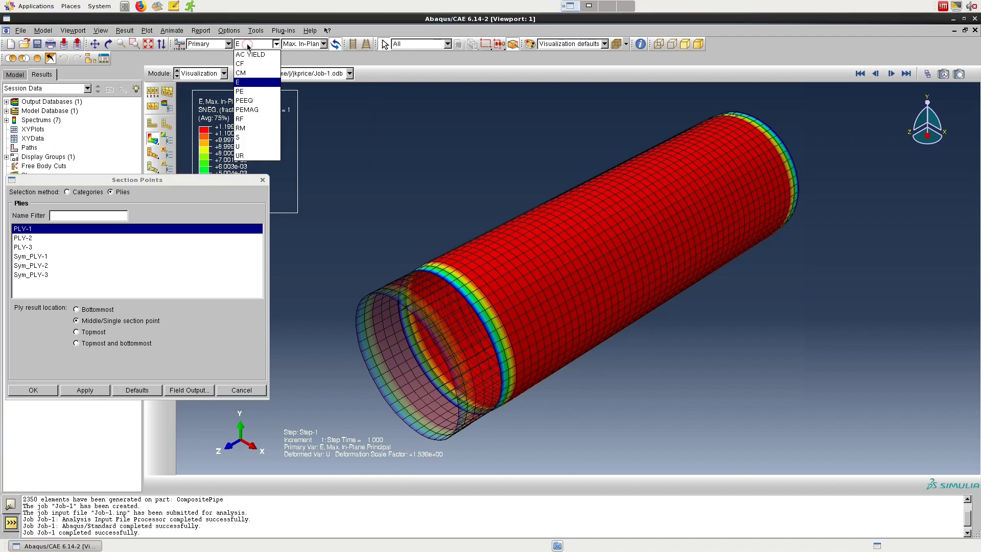
pyautogui.click(251, 137)
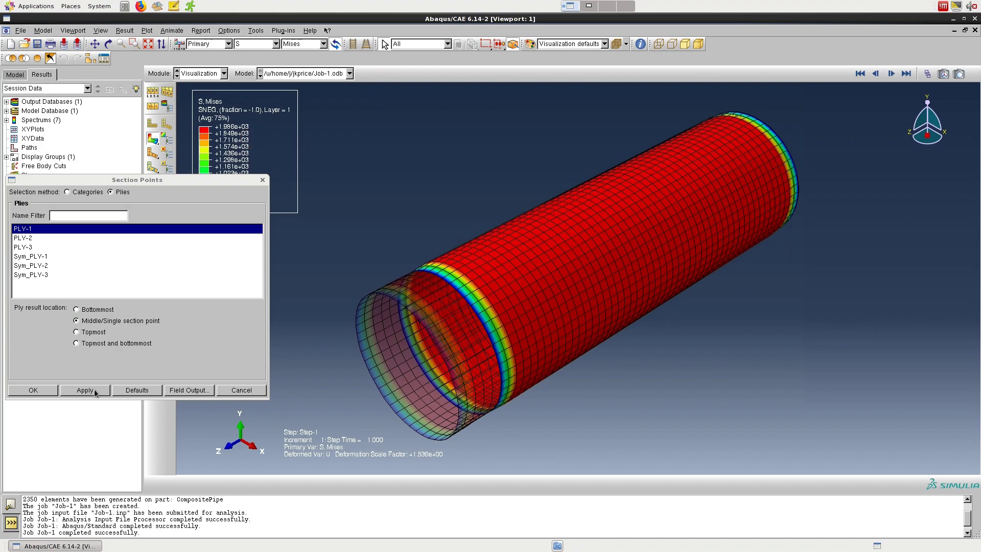
# - Apply Mises stress contours for PLY-3, then for the middle of PLY-2
pyautogui.click(46, 246)
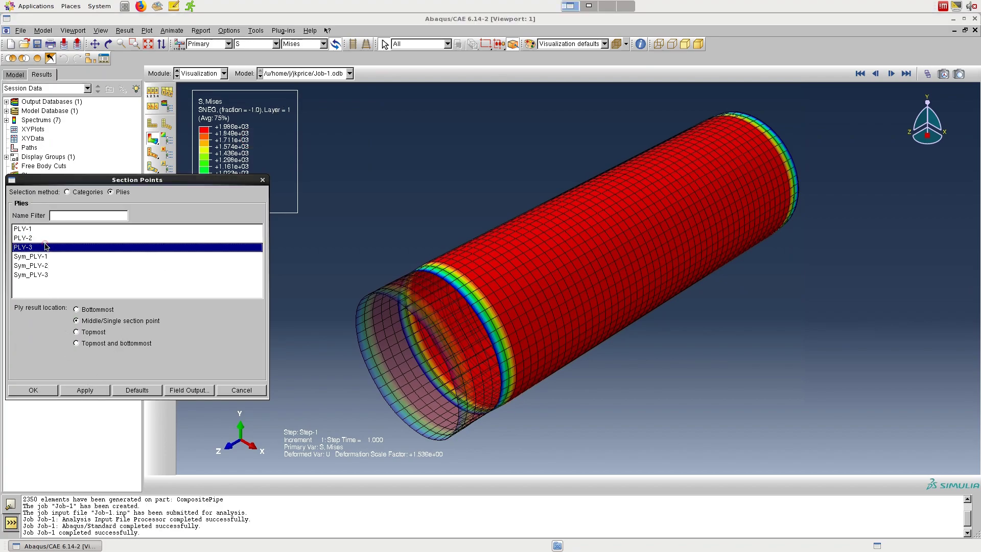
pyautogui.click(86, 391)
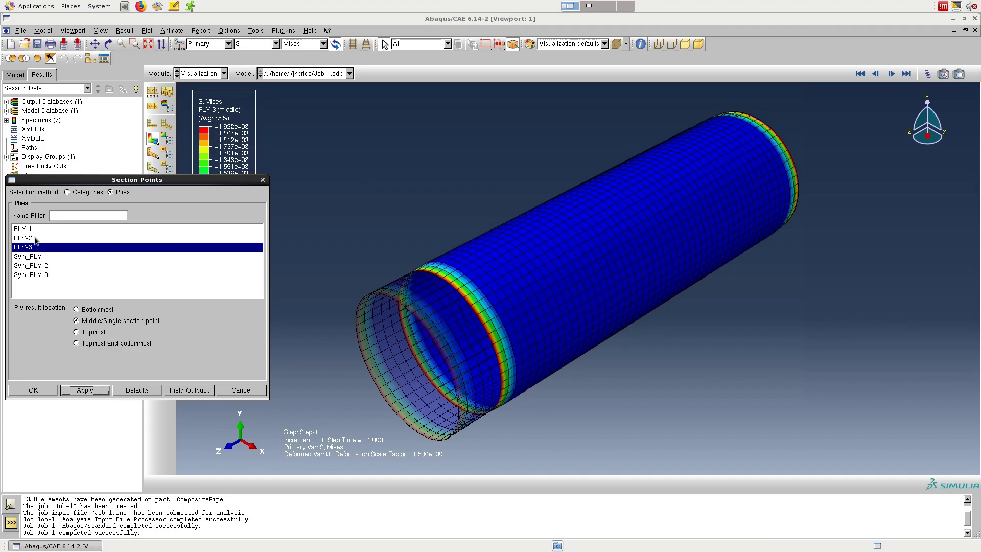
pyautogui.click(36, 238)
pyautogui.click(93, 392)
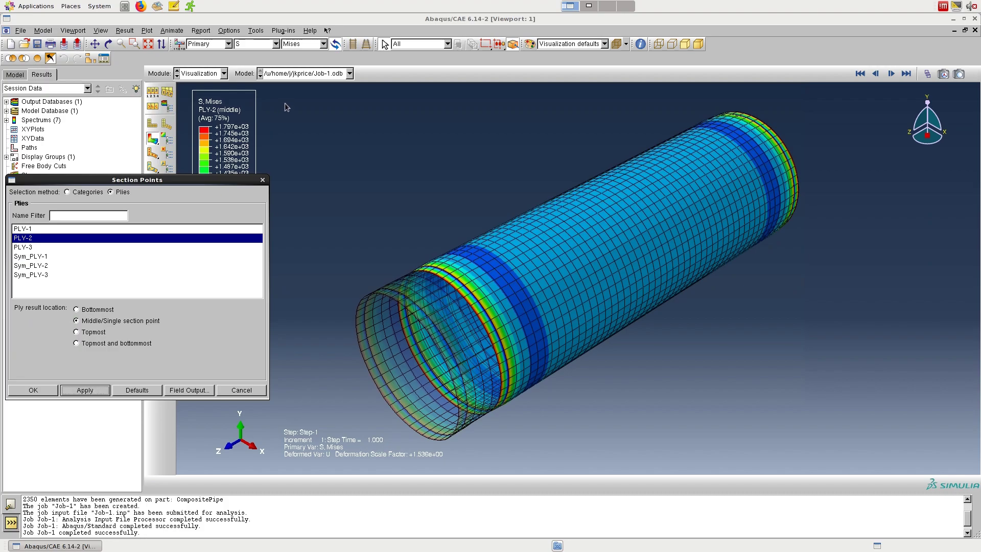
# - Plot the S11 stress component for PLY-2 and reselect ply-based section points
pyautogui.click(299, 44)
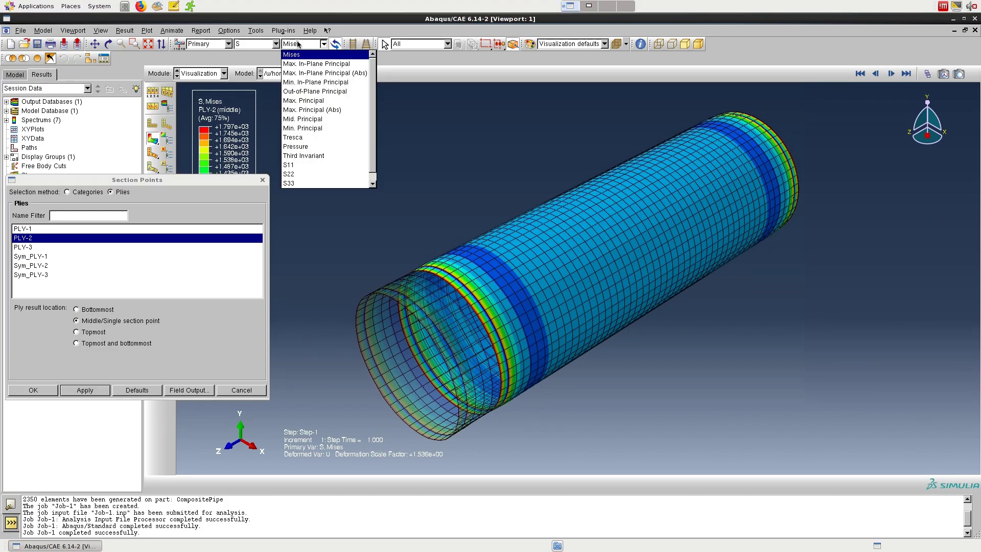
pyautogui.click(298, 165)
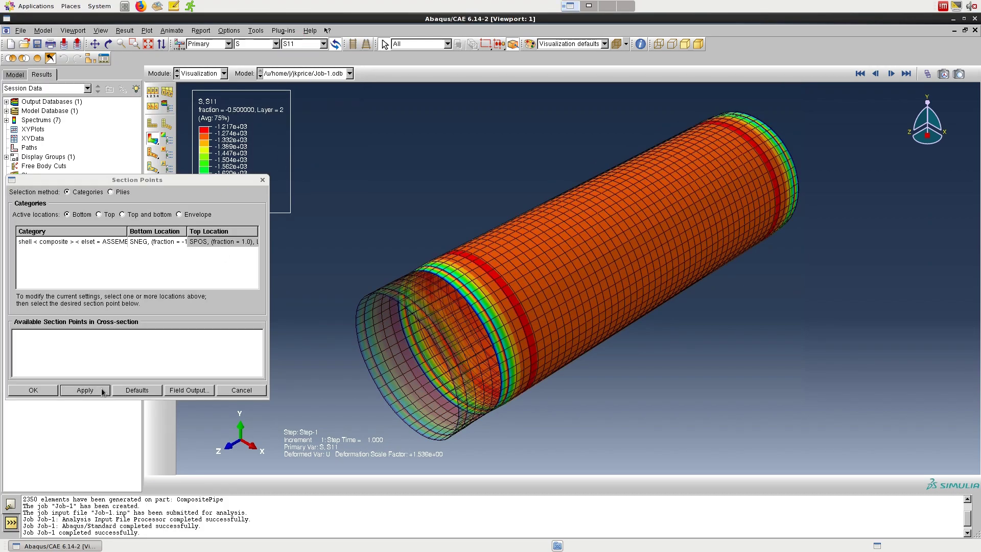
pyautogui.click(126, 193)
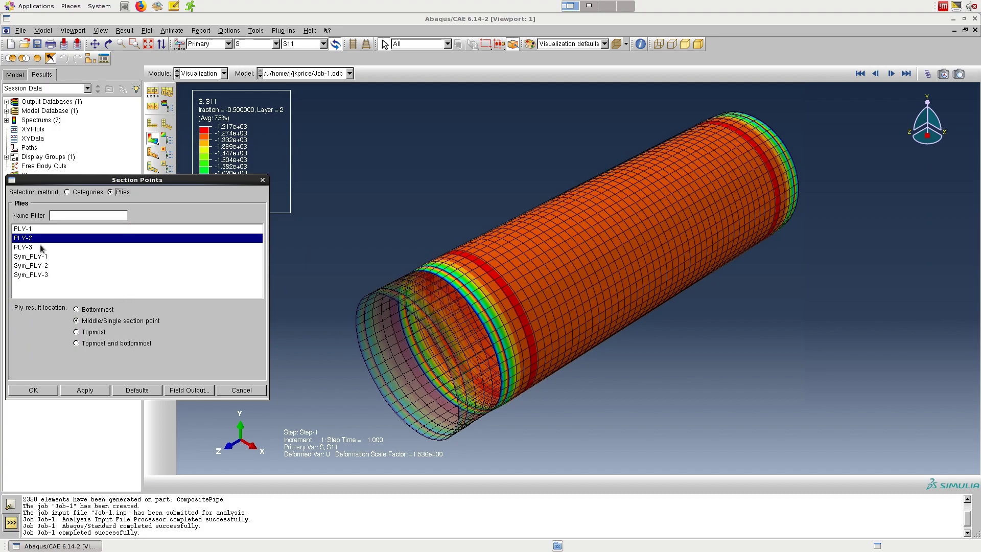
# - Plot E11 strain contours at the middle of PLY-3, moving the dialog to reveal the legend
pyautogui.click(276, 44)
pyautogui.click(253, 80)
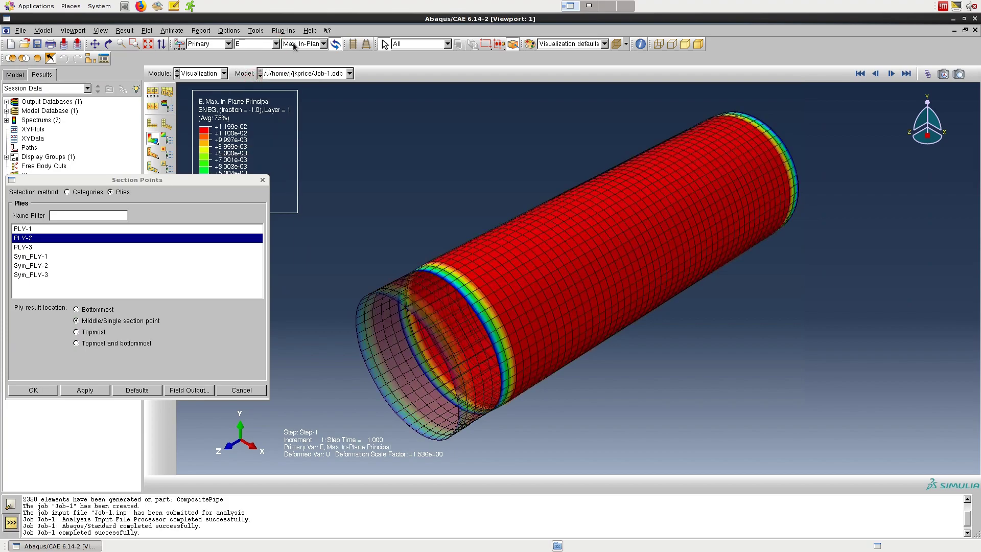
pyautogui.click(294, 45)
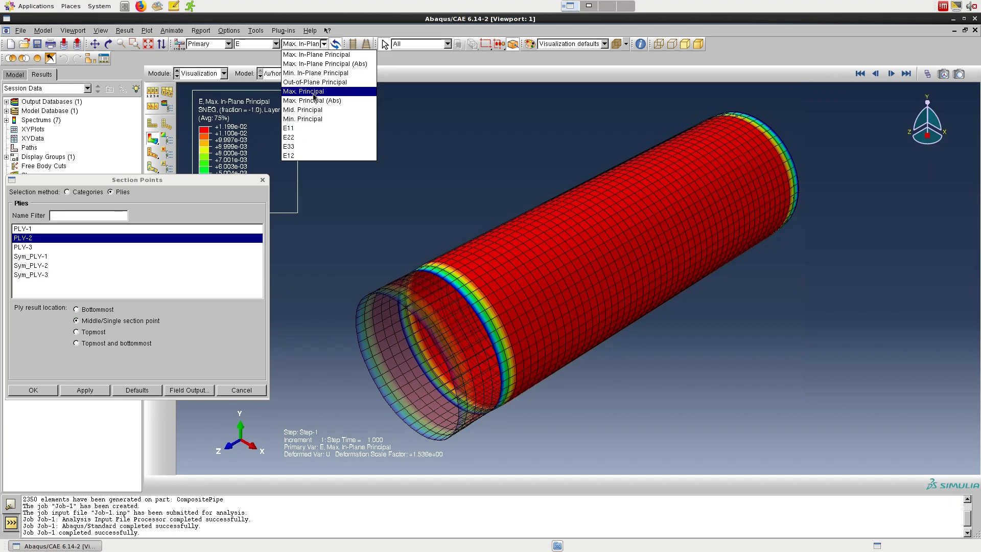
pyautogui.click(311, 129)
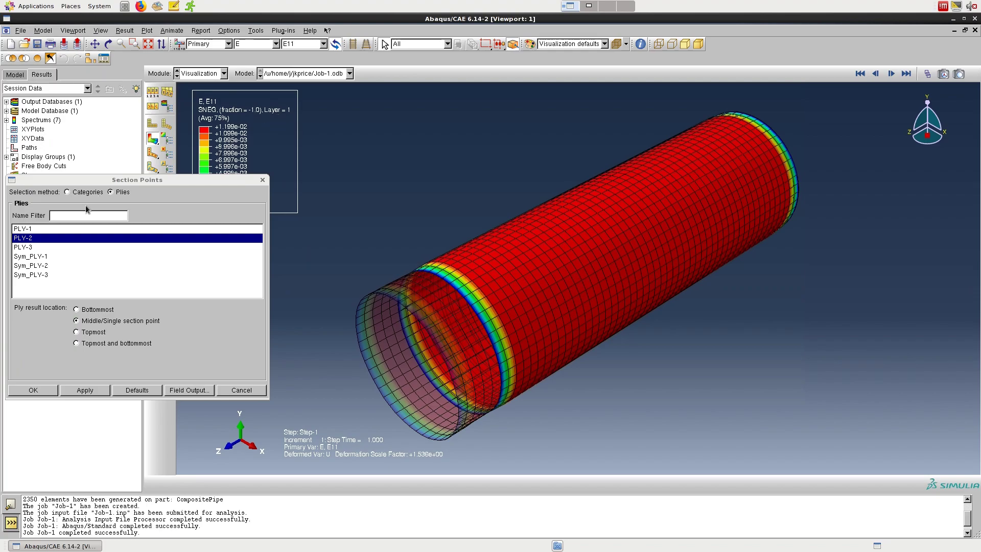
pyautogui.click(36, 249)
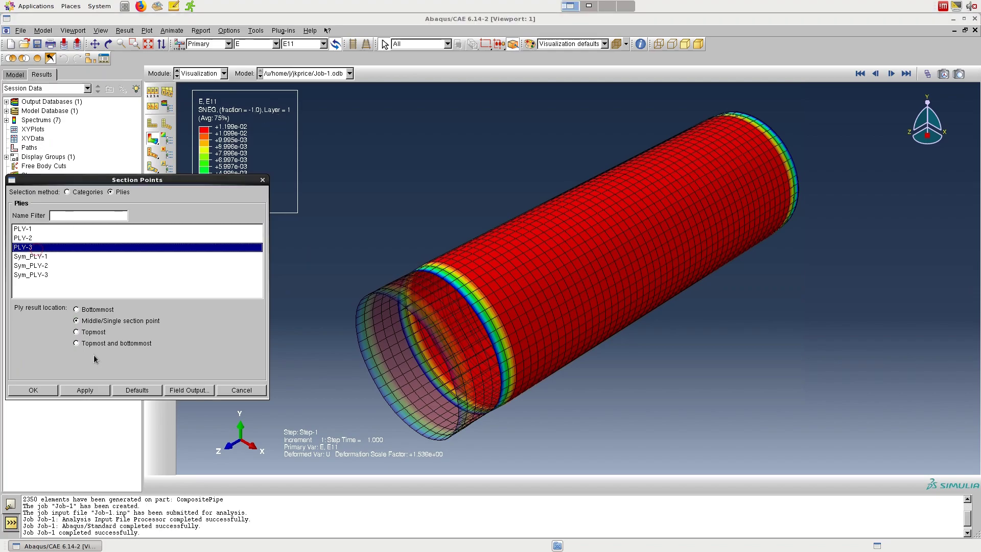
pyautogui.click(101, 390)
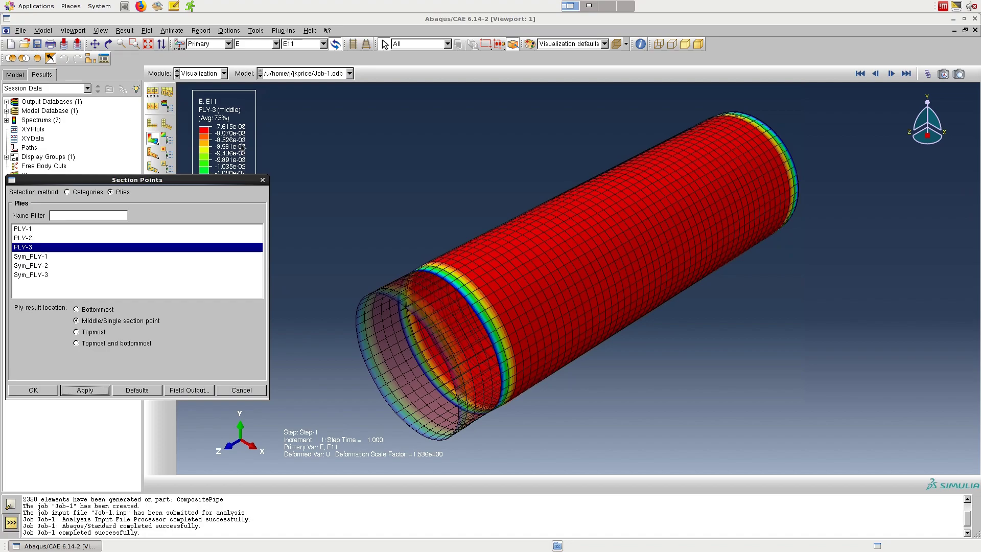
pyautogui.moveTo(237, 180); pyautogui.dragTo(237, 243)
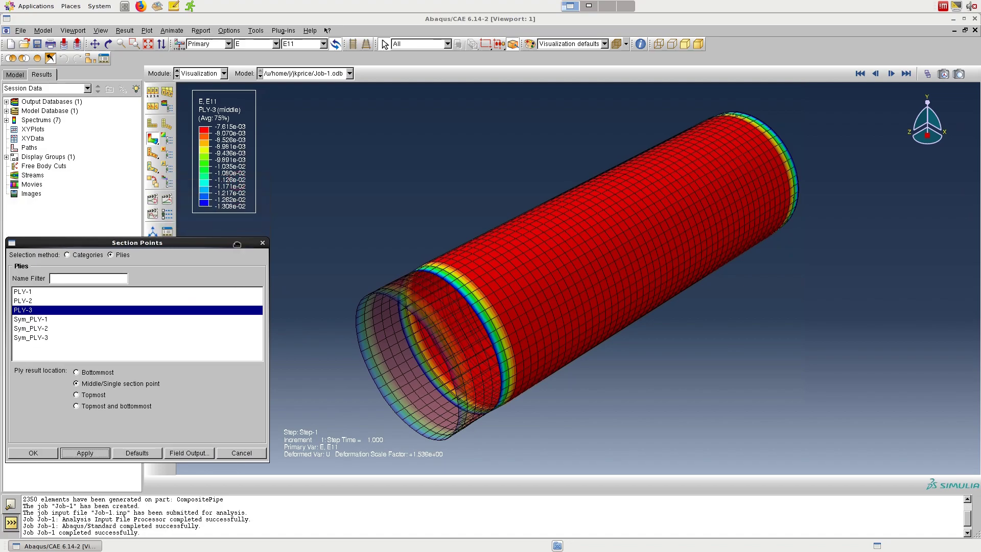